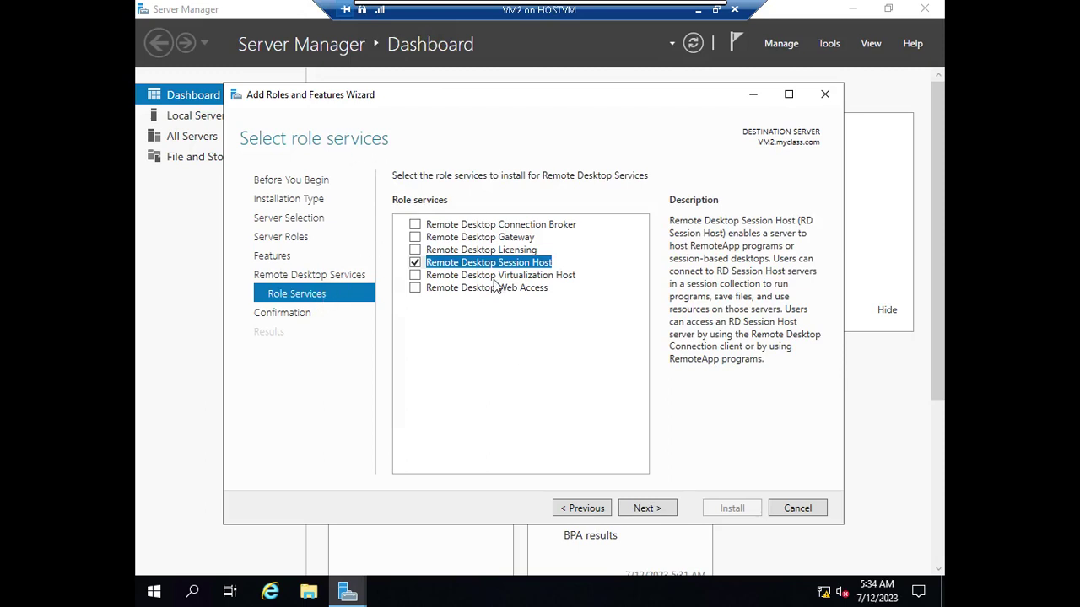
- Tick Remote Desktop Licensing, accept its management tools, and compare it with the Session Host description
click(503, 251)
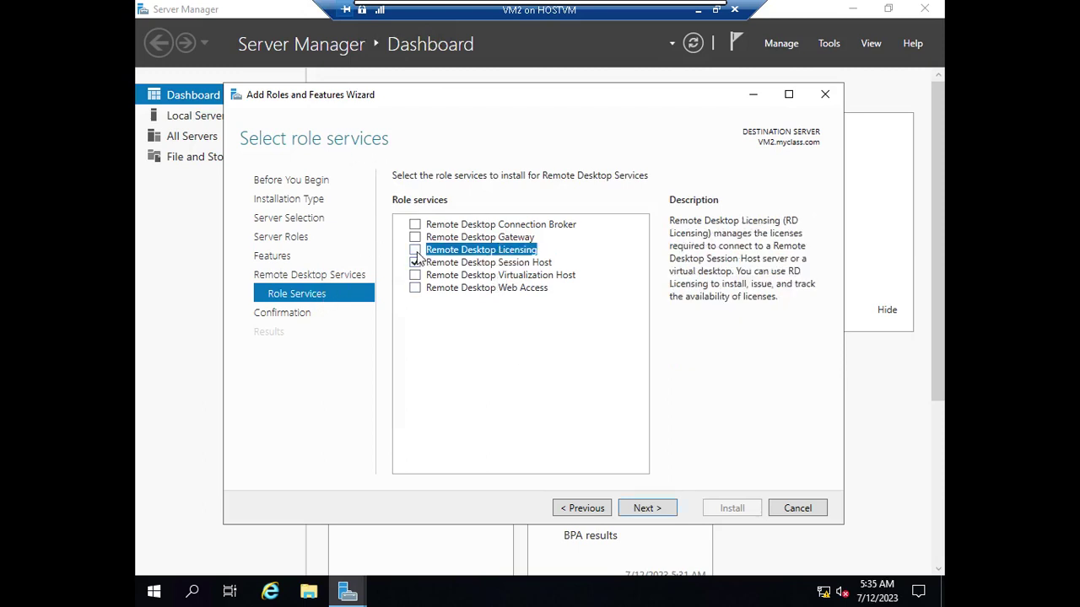
click(415, 250)
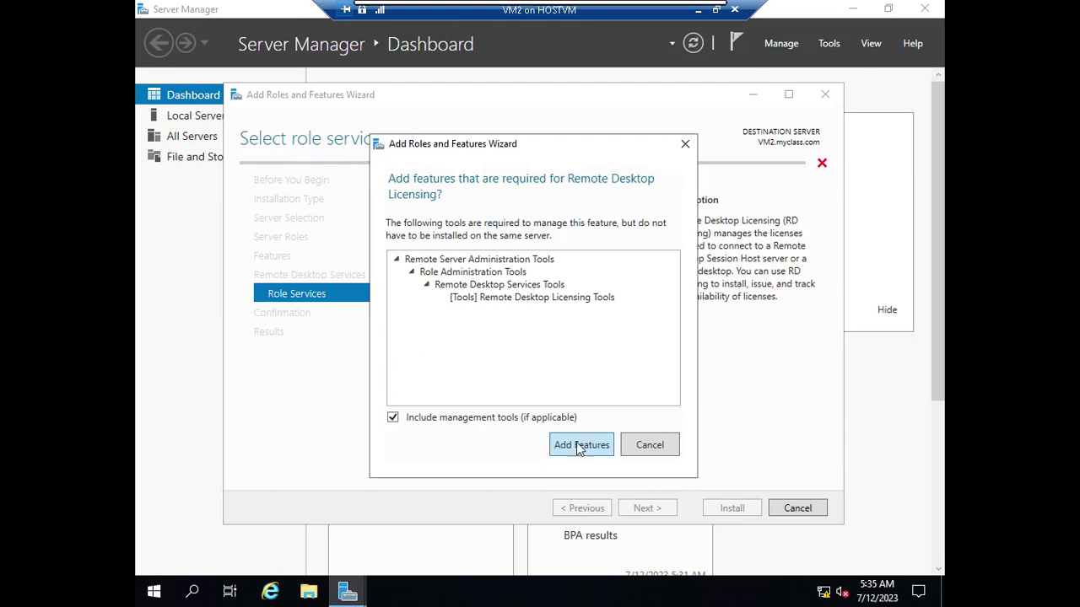
click(577, 449)
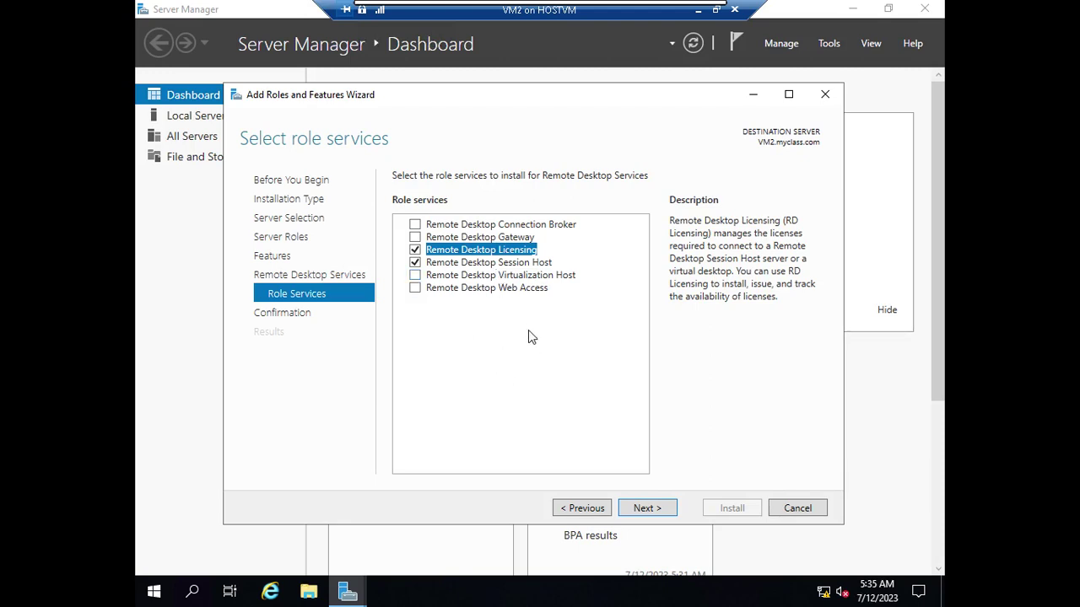
click(529, 264)
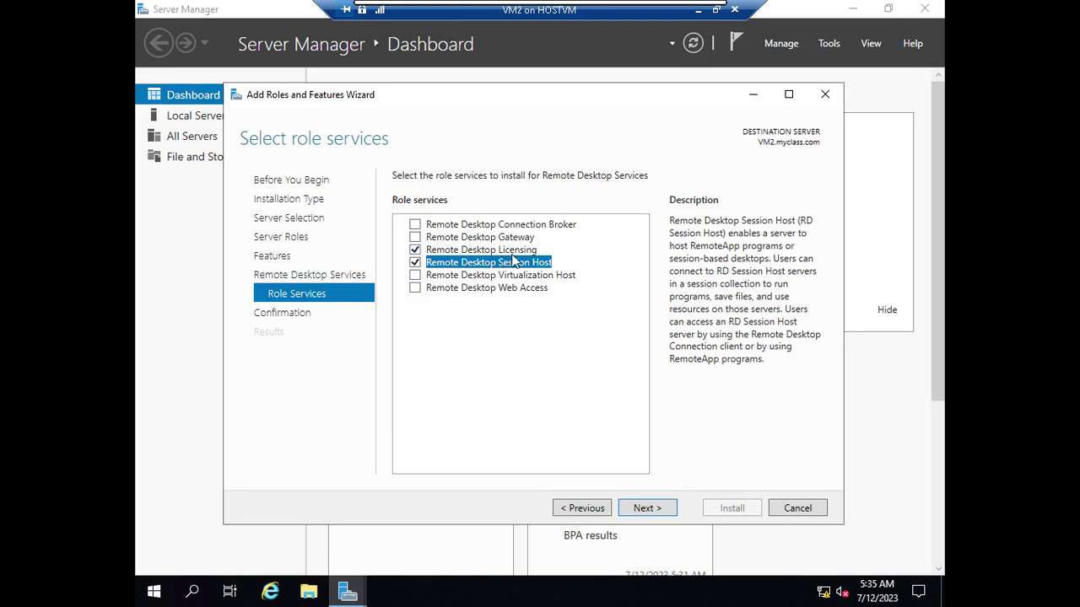
key(Up)
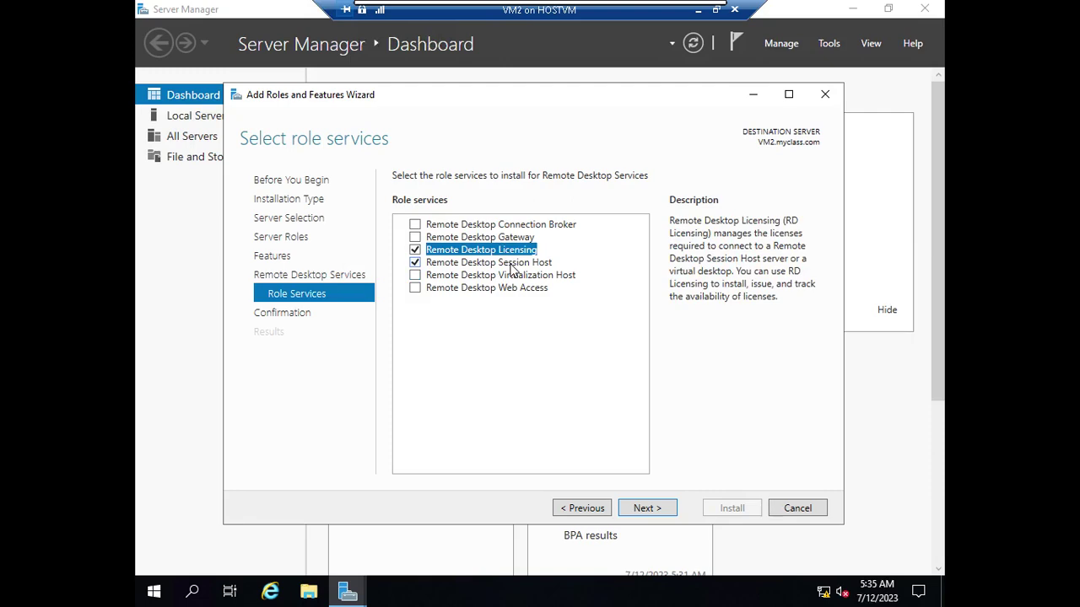
- In SMART Notebook, draw a purple left-pointing arrow and a circled '120days' note, then return to the wizard
click(686, 10)
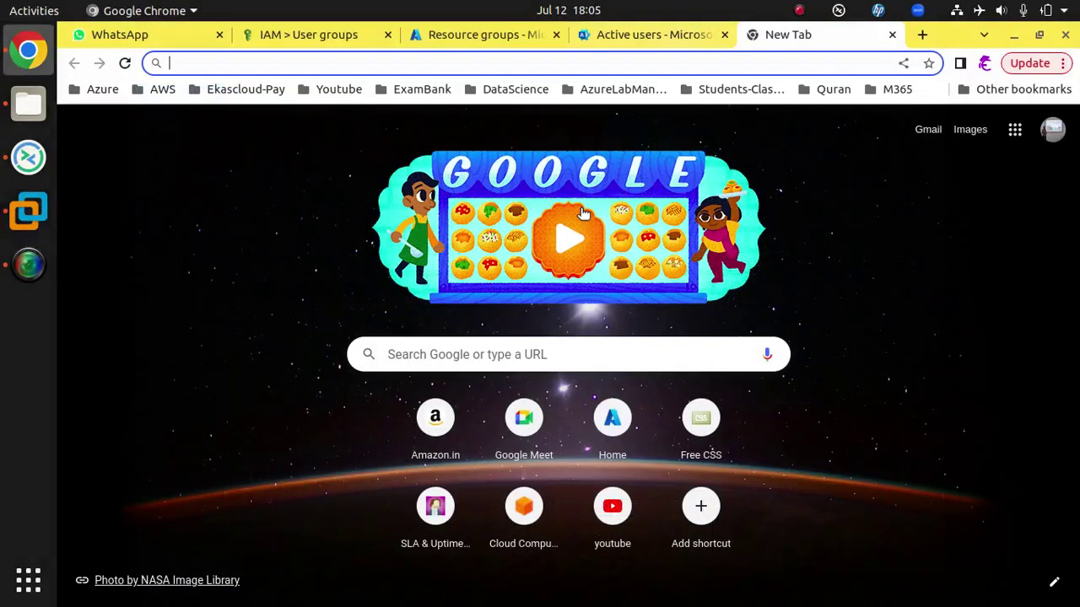
click(28, 211)
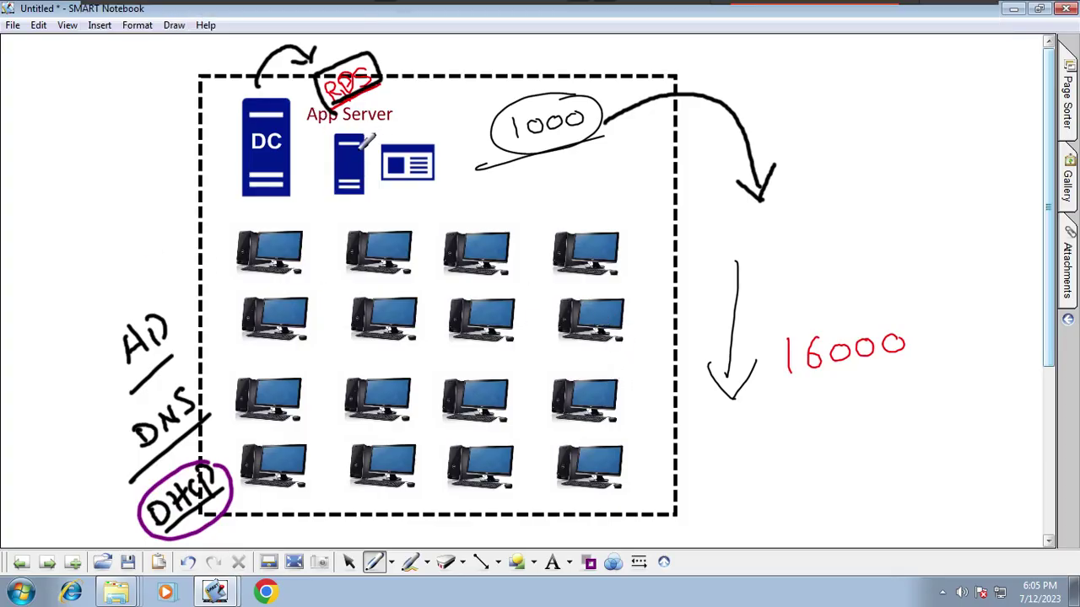
mouse_move(148, 172)
mouse_down()
mouse_move(202, 160)
mouse_move(160, 187)
mouse_up()
drag(850, 202, 859, 228)
mouse_move(864, 201)
mouse_down()
mouse_move(883, 214)
mouse_move(904, 184)
mouse_move(928, 207)
mouse_move(964, 206)
mouse_move(971, 228)
mouse_up()
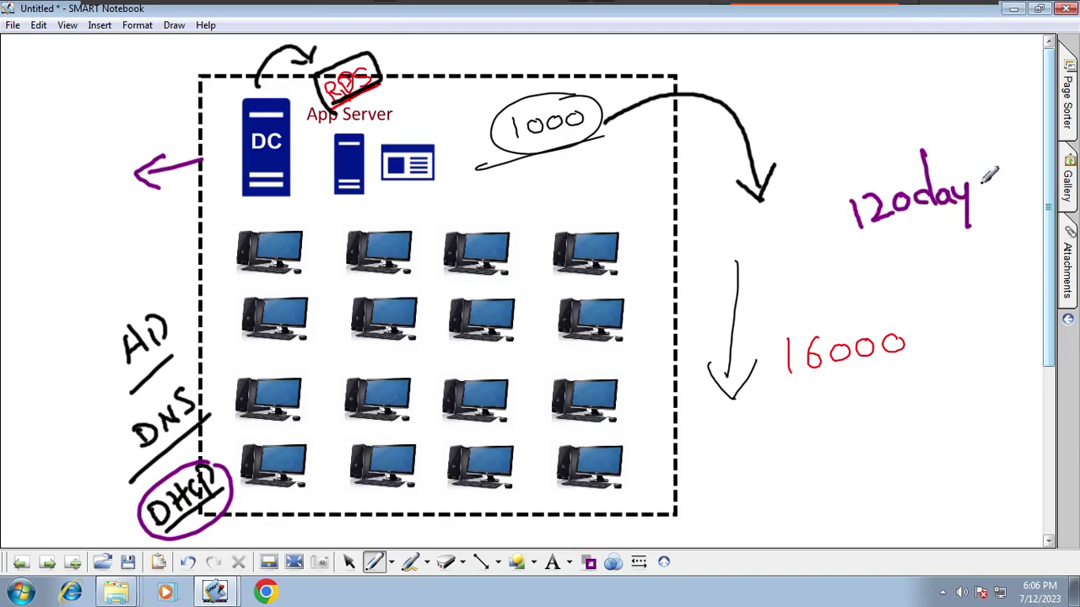
drag(985, 179, 975, 201)
mouse_move(1004, 135)
mouse_down()
mouse_move(849, 119)
mouse_move(965, 136)
mouse_up()
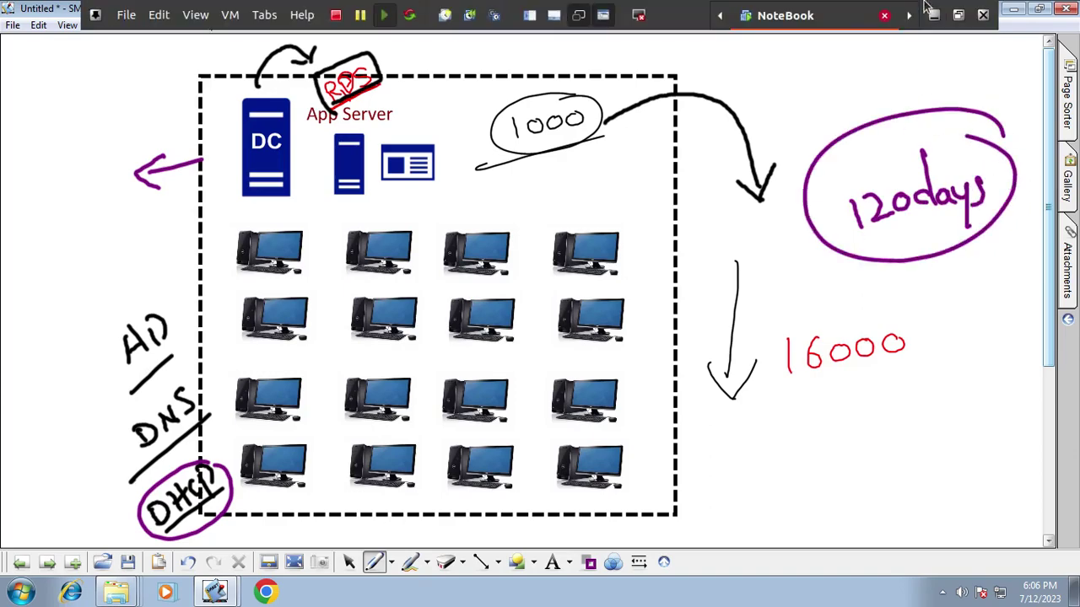
click(934, 15)
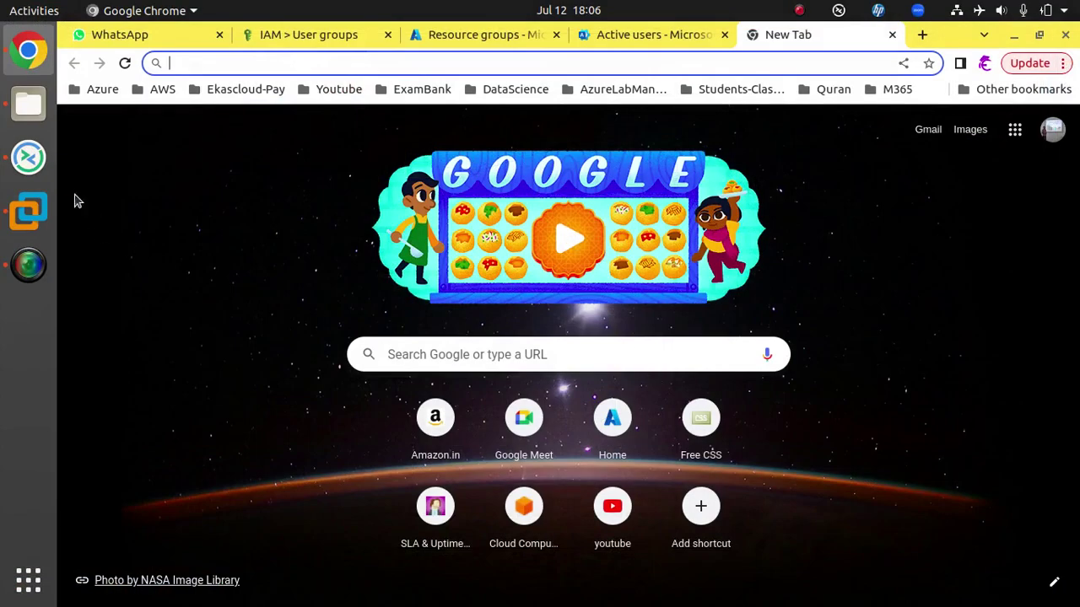
click(34, 168)
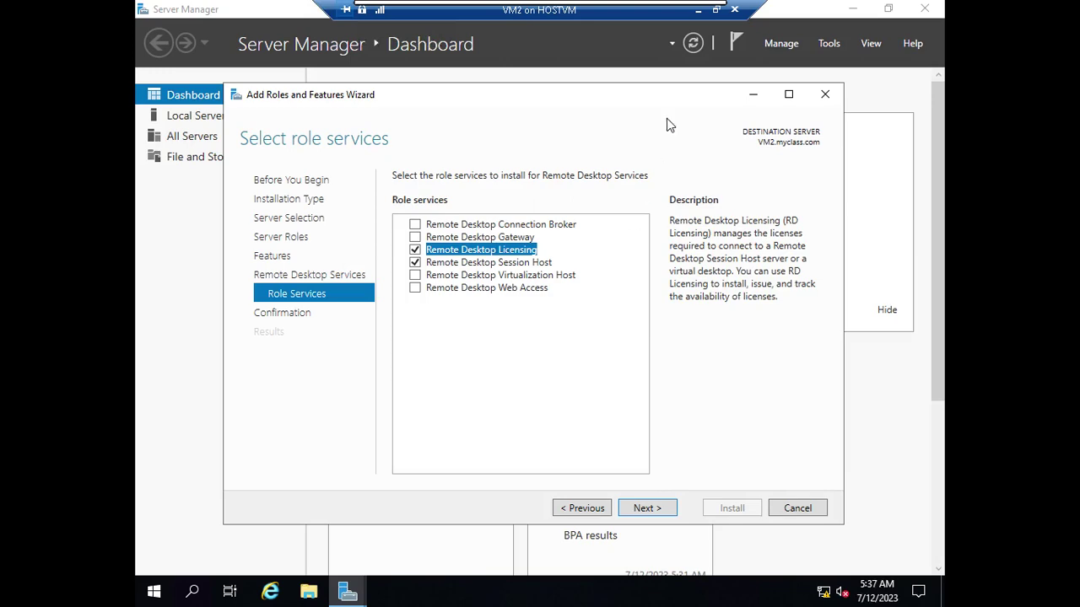
- Minimize the VM connection window so the host's Chrome new tab page shows
click(686, 17)
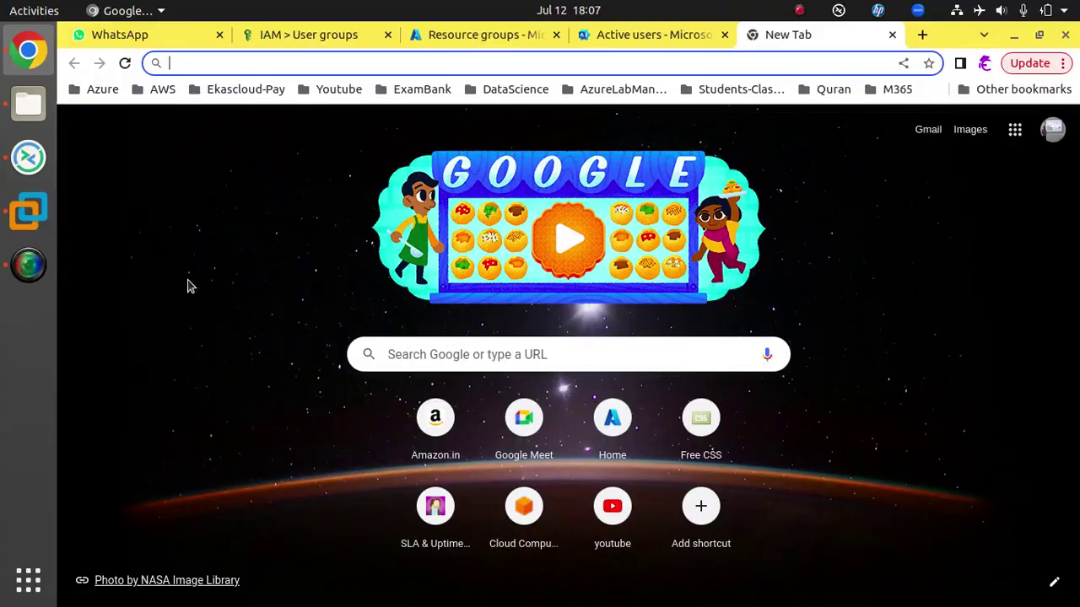
- In SMART Notebook, draw a purple line from App Server and write and circle '2000'
click(28, 211)
drag(315, 108, 226, 72)
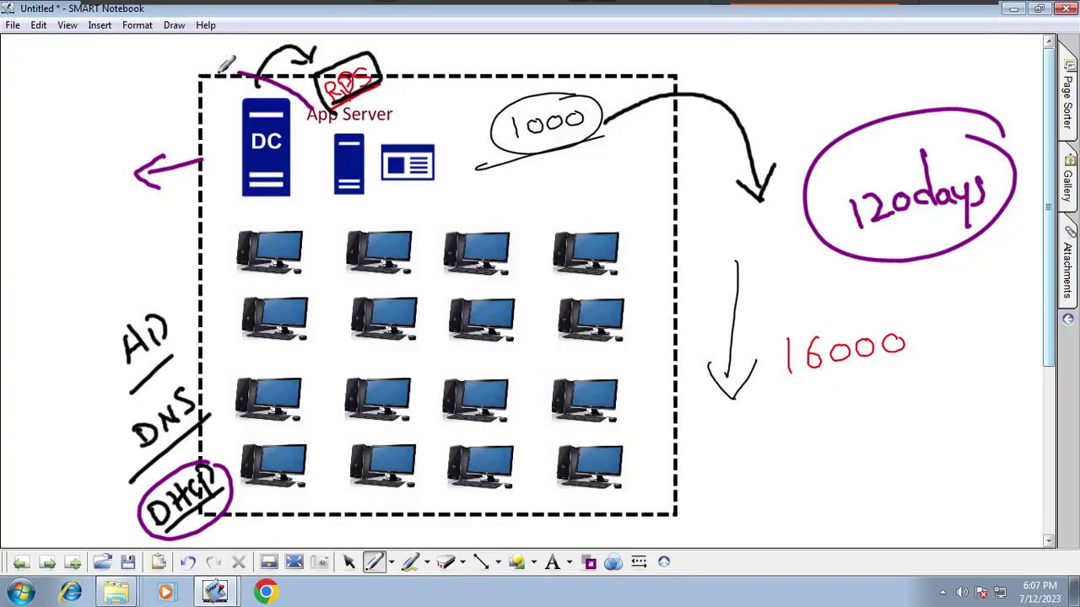
drag(93, 88, 111, 107)
drag(123, 83, 157, 73)
mouse_move(169, 65)
mouse_down()
mouse_move(96, 133)
mouse_move(172, 72)
mouse_up()
drag(329, 188, 287, 253)
- Draw purple lines from App Server to the computers, then cross out the circled 2000 and 1000
drag(354, 196, 355, 246)
drag(418, 177, 497, 253)
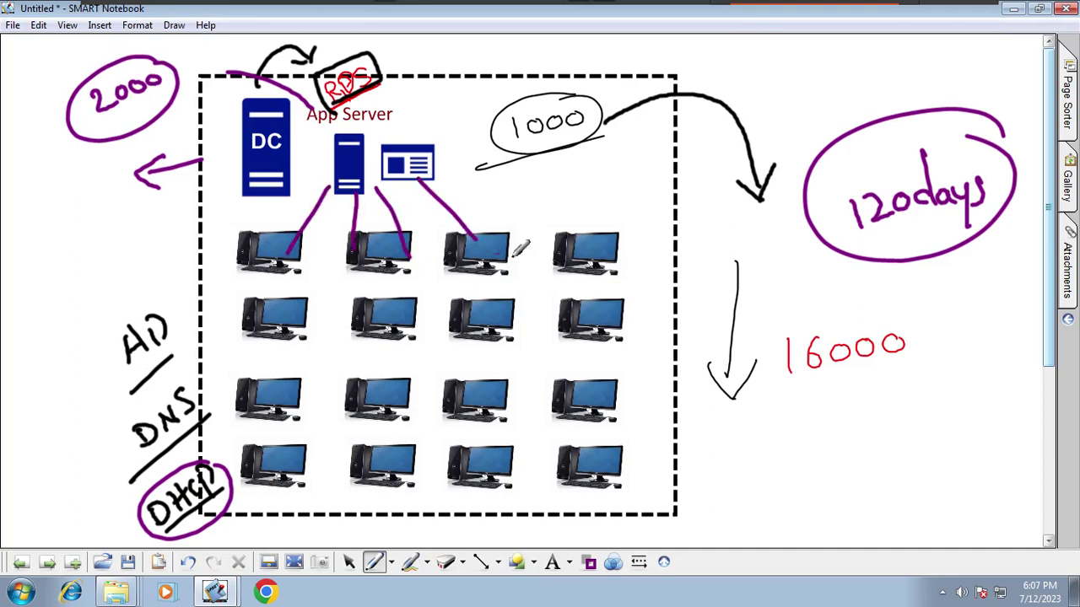
mouse_move(370, 206)
mouse_down()
mouse_move(315, 341)
mouse_move(362, 346)
mouse_up()
drag(378, 207, 433, 333)
drag(375, 185, 492, 319)
drag(479, 196, 548, 322)
drag(342, 211, 285, 370)
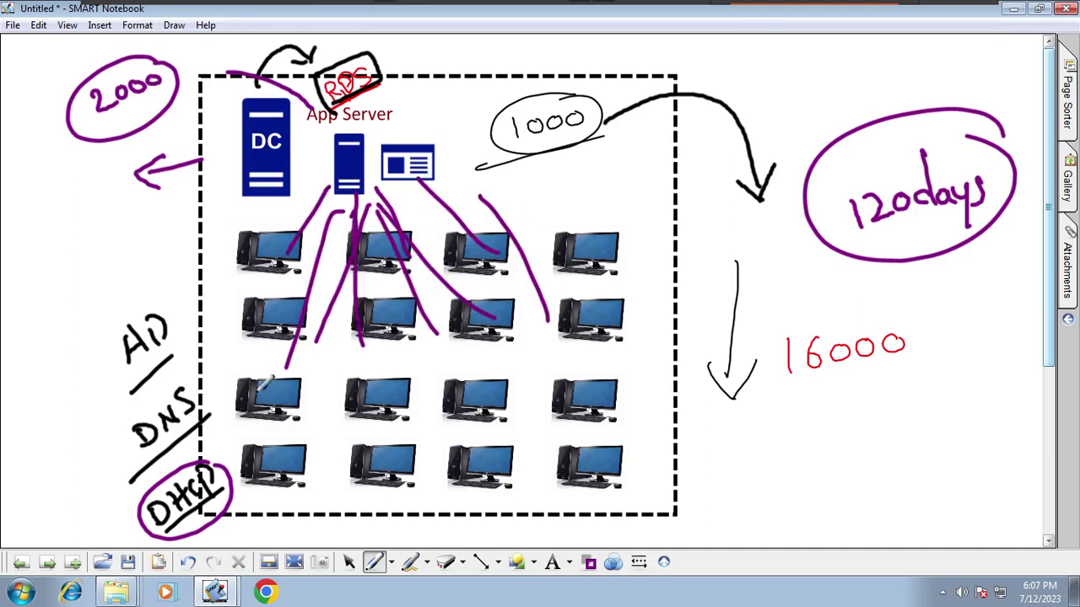
drag(300, 243, 286, 245)
drag(187, 108, 42, 182)
mouse_move(663, 73)
mouse_down()
mouse_move(591, 117)
mouse_move(601, 125)
mouse_up()
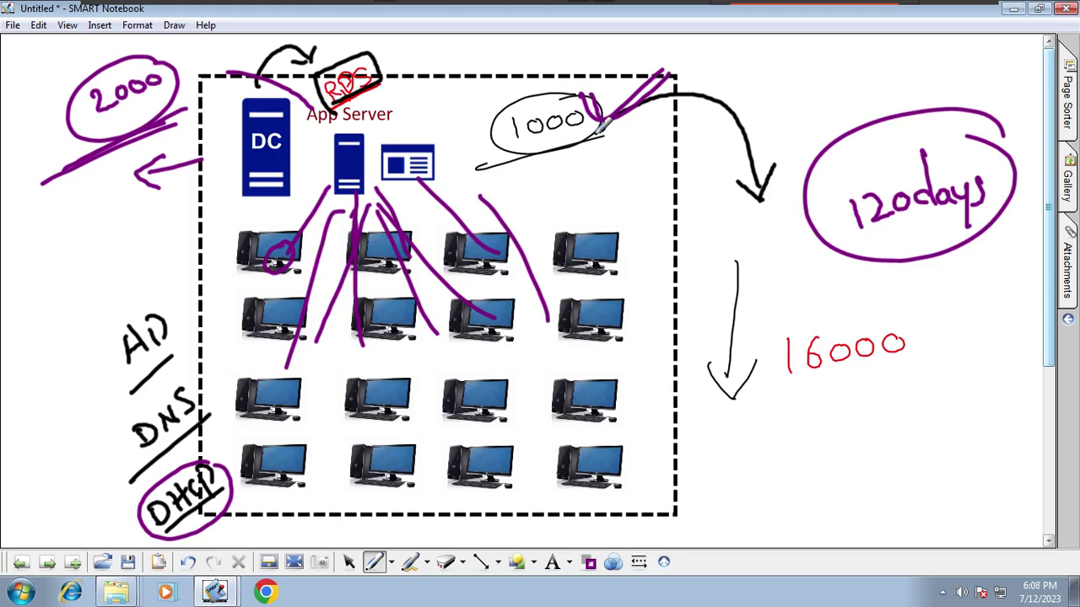
- Switch to a green pen, arrow toward App Server, and circle the web server icon
click(611, 562)
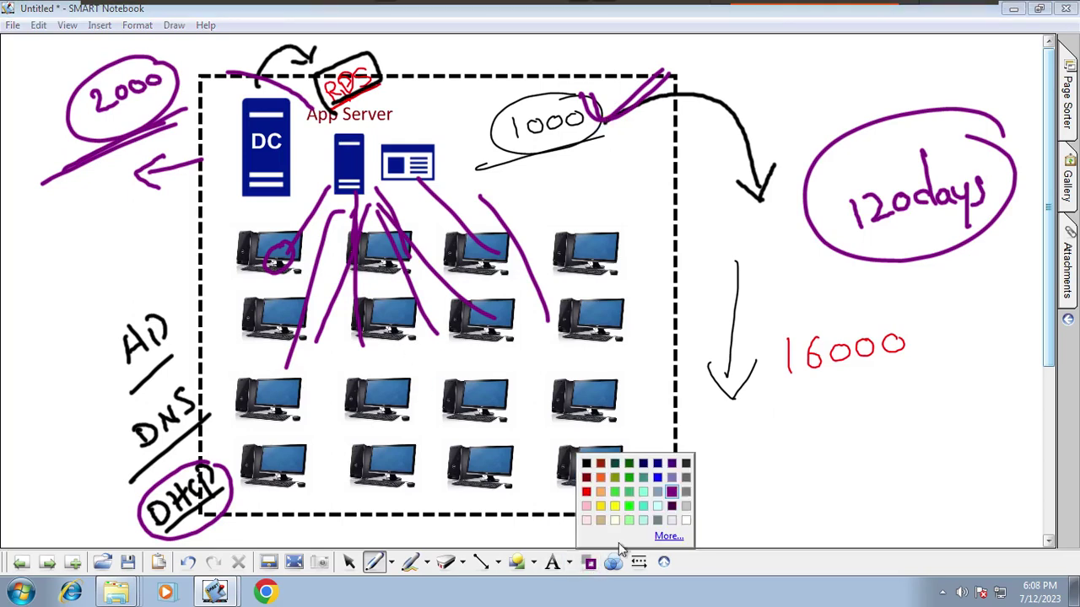
click(631, 475)
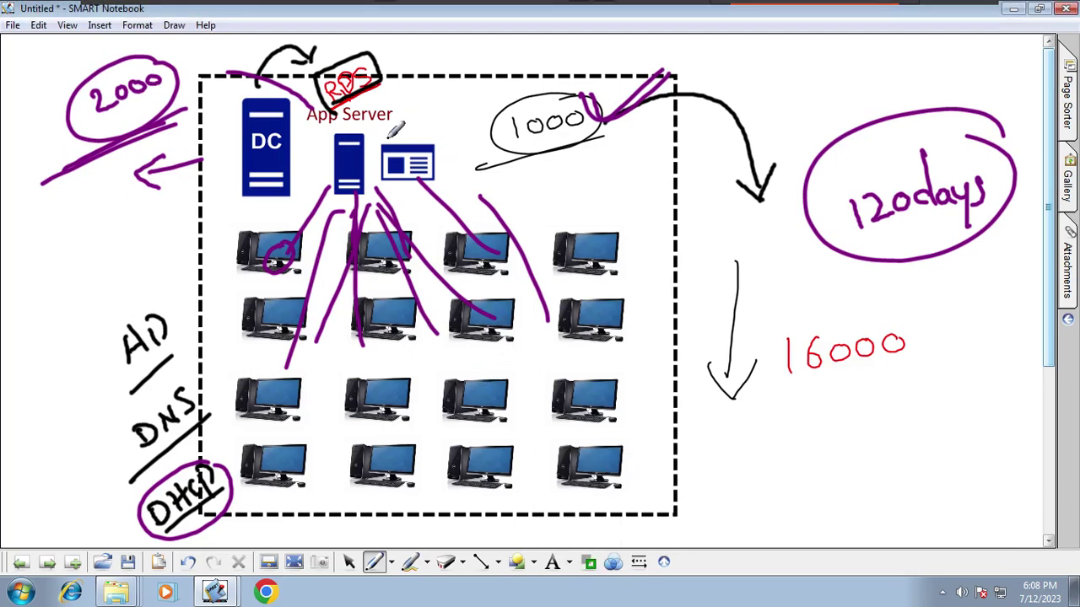
mouse_move(365, 144)
mouse_down()
mouse_move(416, 110)
mouse_move(398, 135)
mouse_up()
drag(443, 178, 471, 231)
mouse_move(455, 179)
mouse_down()
mouse_move(483, 227)
mouse_move(498, 223)
mouse_up()
drag(489, 168, 527, 218)
drag(519, 187, 550, 227)
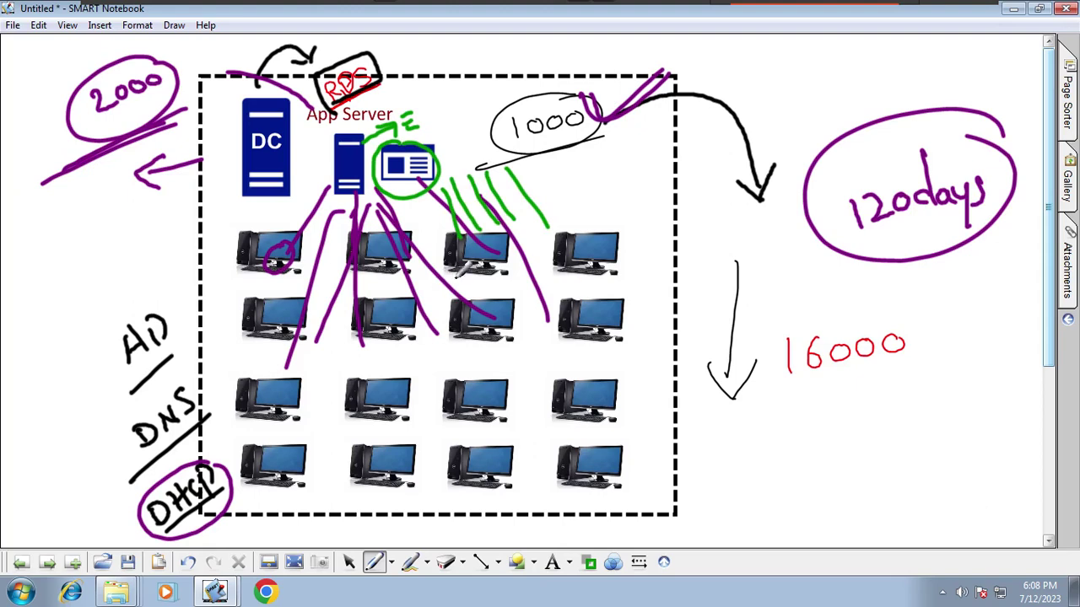
- Enclose each column of computers in green and add green lines under App Server and from 2000
drag(576, 458, 614, 221)
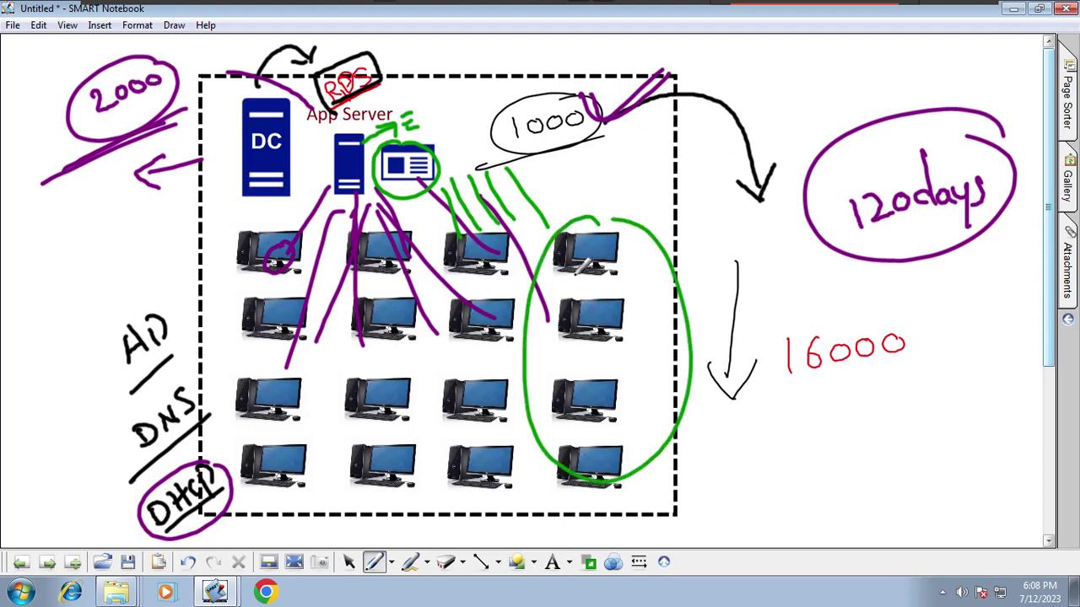
mouse_move(648, 289)
mouse_down()
mouse_move(655, 248)
mouse_move(670, 253)
mouse_up()
mouse_move(523, 245)
mouse_down()
mouse_move(445, 302)
mouse_move(547, 270)
mouse_move(519, 226)
mouse_up()
mouse_move(392, 243)
mouse_down()
mouse_move(323, 406)
mouse_move(434, 388)
mouse_move(418, 242)
mouse_up()
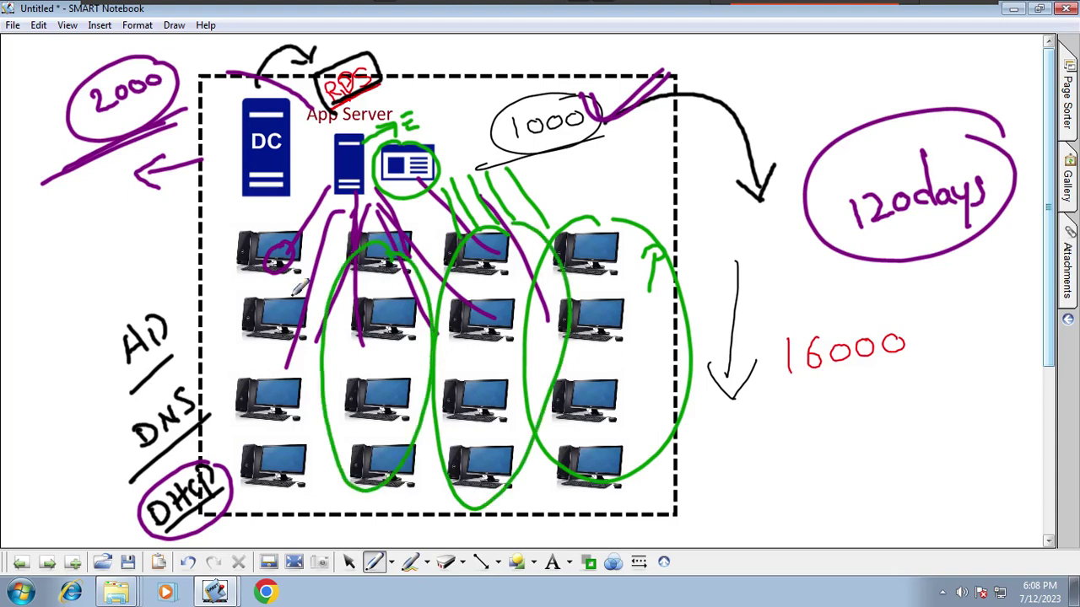
mouse_move(300, 288)
mouse_down()
mouse_move(287, 263)
mouse_move(309, 261)
mouse_up()
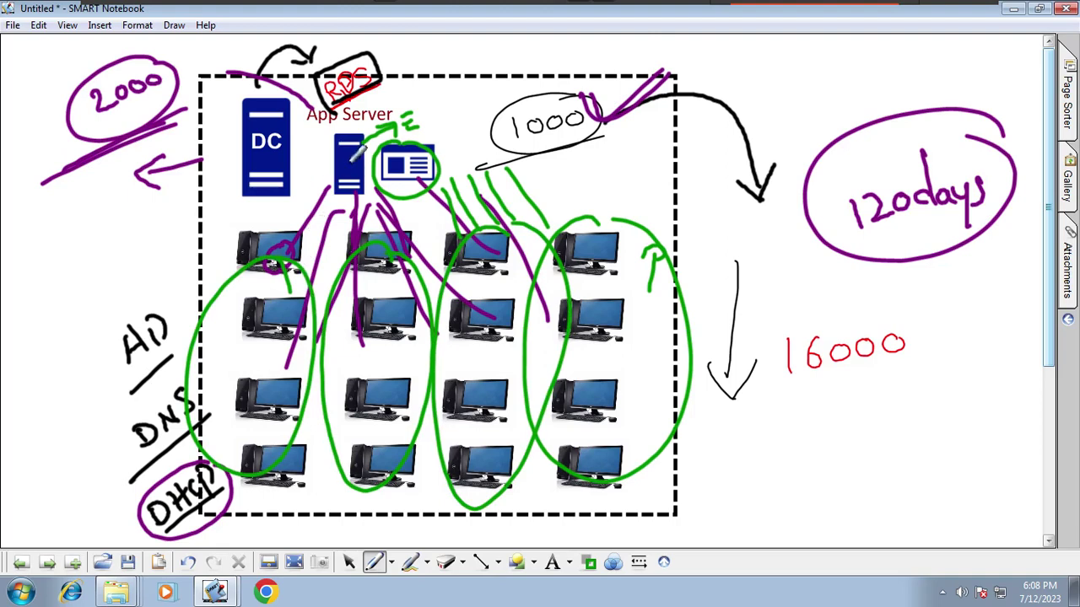
mouse_move(434, 158)
mouse_down()
mouse_move(470, 140)
mouse_move(474, 155)
mouse_up()
mouse_move(464, 174)
mouse_down()
mouse_move(489, 162)
mouse_move(462, 174)
mouse_up()
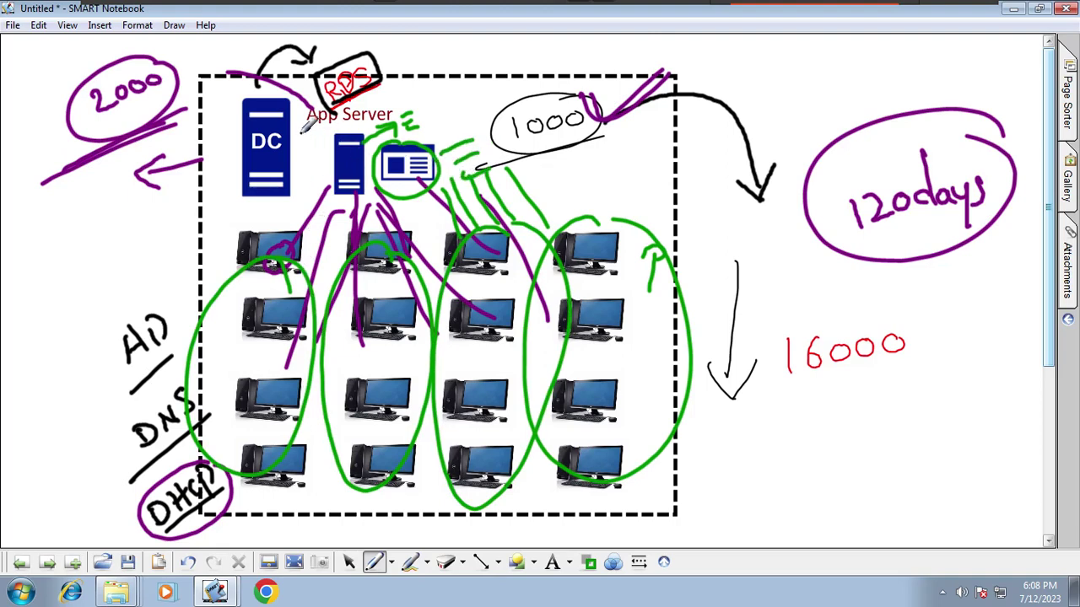
drag(299, 134, 394, 124)
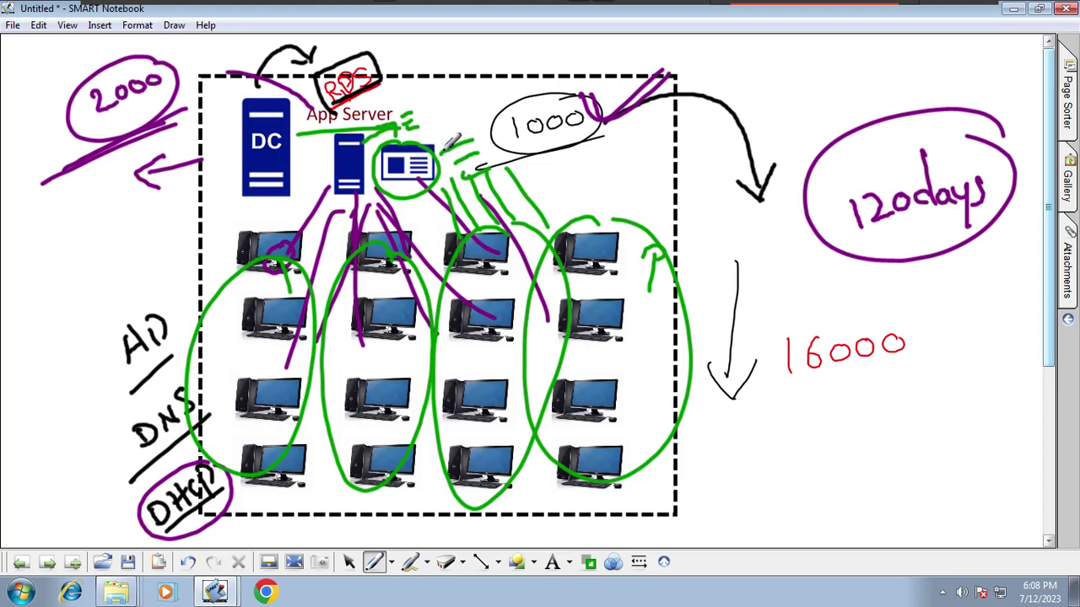
mouse_move(169, 89)
mouse_down()
mouse_move(227, 69)
mouse_move(314, 124)
mouse_up()
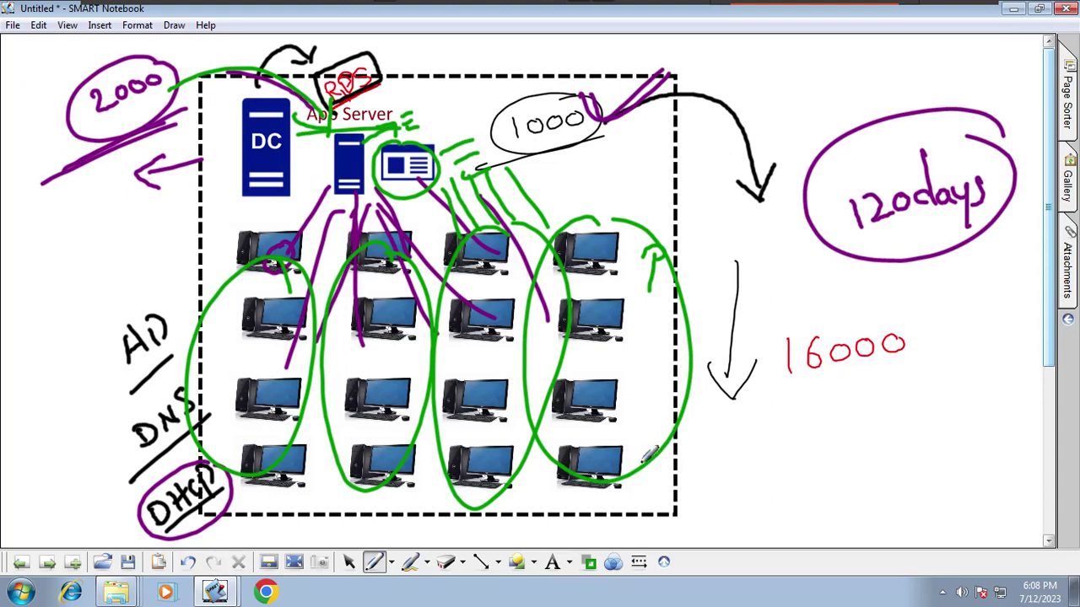
- Erase all the handwritten ink and switch to a thicker red pen
click(446, 562)
mouse_move(401, 456)
mouse_down()
mouse_move(646, 255)
mouse_move(562, 126)
mouse_move(711, 258)
mouse_move(436, 199)
mouse_up()
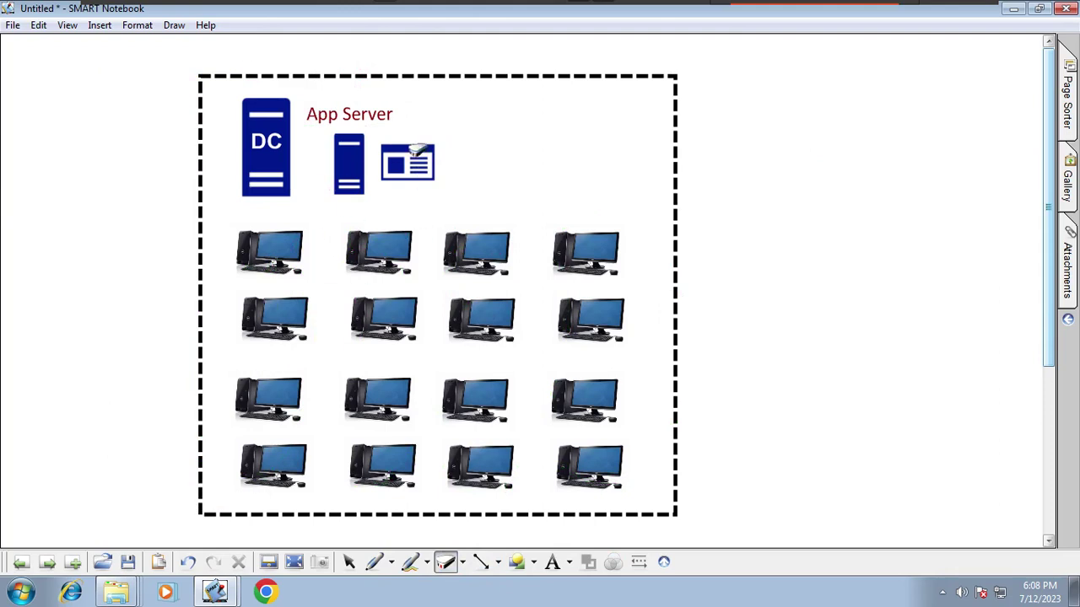
click(391, 562)
click(463, 376)
click(640, 563)
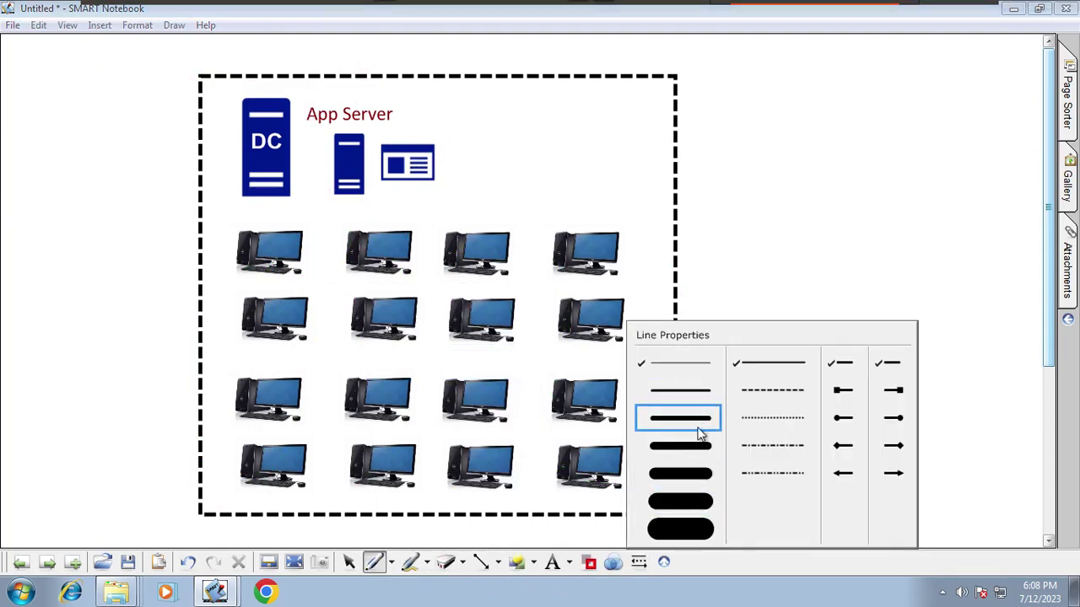
click(696, 418)
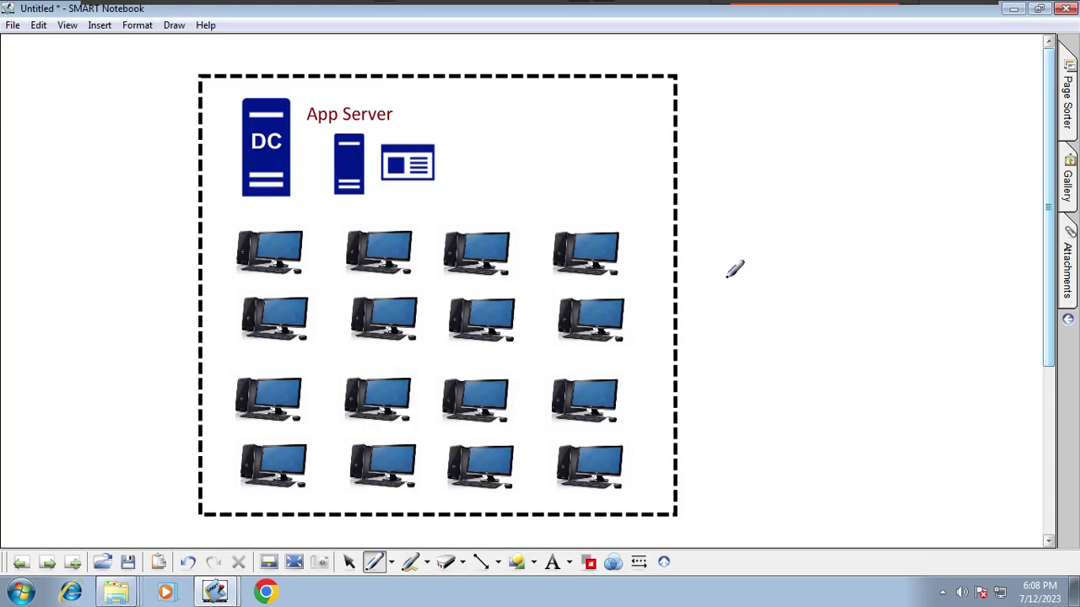
- Write a red 'AD' with an underline to the right of the diagram
mouse_move(700, 240)
mouse_down()
mouse_move(700, 317)
mouse_move(749, 292)
mouse_up()
drag(700, 295, 732, 271)
click(754, 220)
mouse_move(754, 220)
mouse_down()
mouse_move(784, 280)
mouse_move(868, 221)
mouse_move(697, 354)
mouse_up()
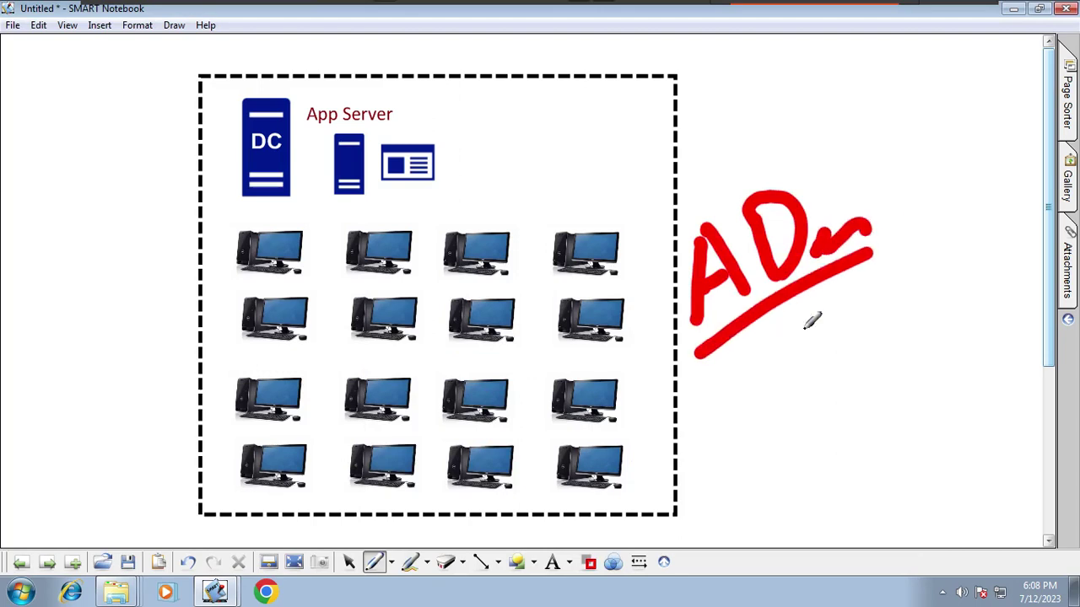
- Back in the wizard, tick Remote Desktop Web Access and accept its required web server features
mouse_move(943, 7)
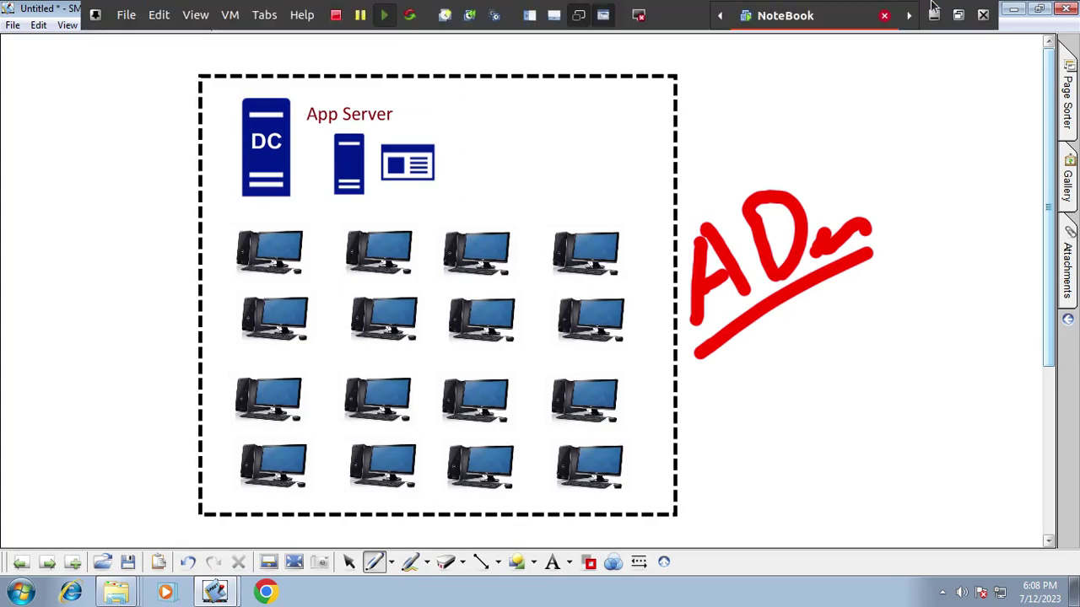
click(934, 20)
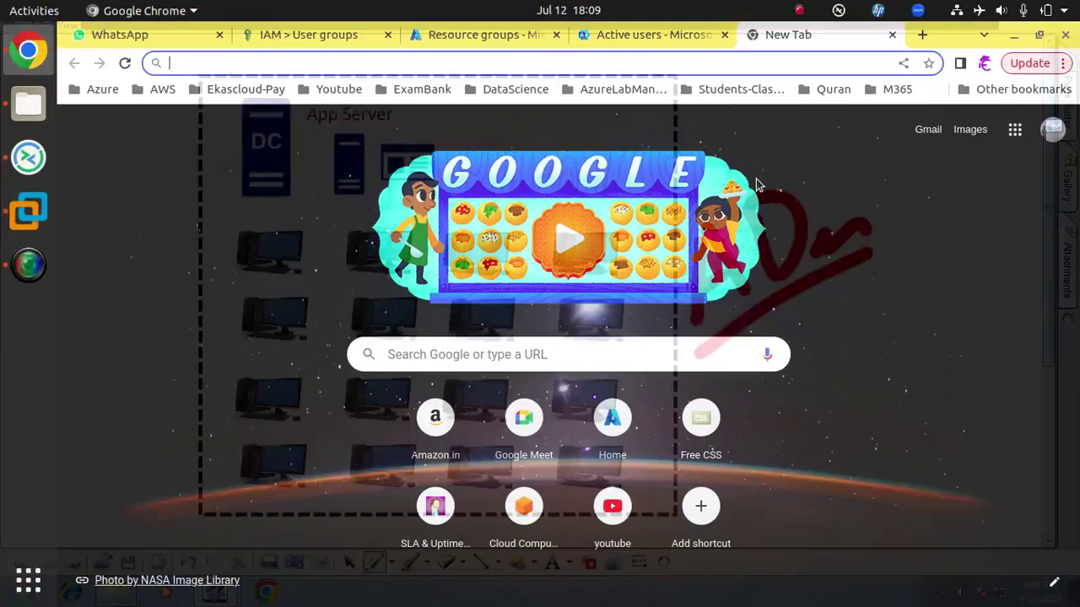
click(28, 211)
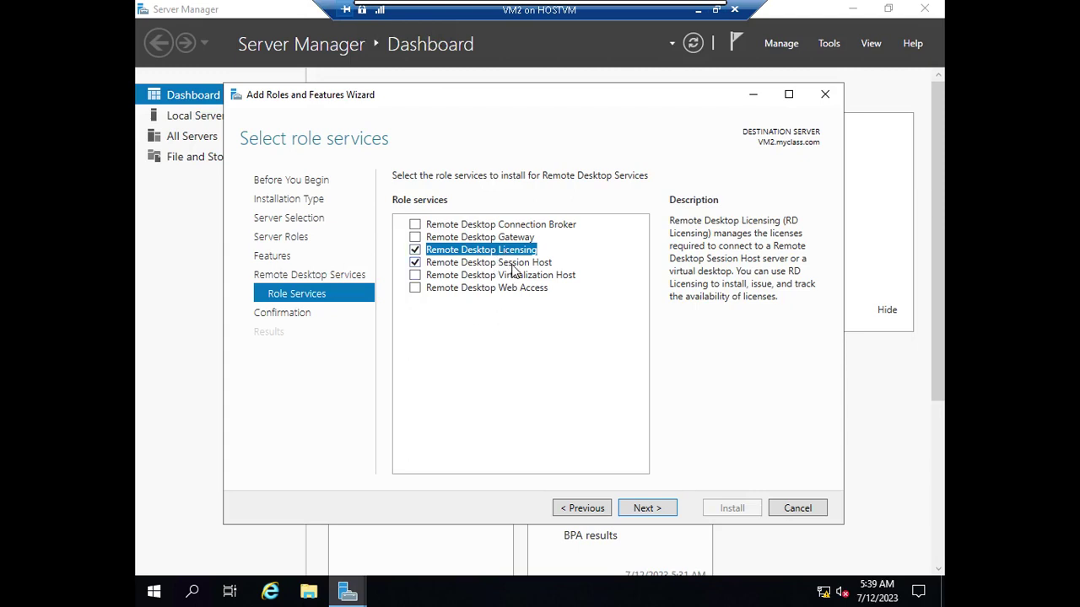
click(514, 262)
click(517, 251)
click(496, 290)
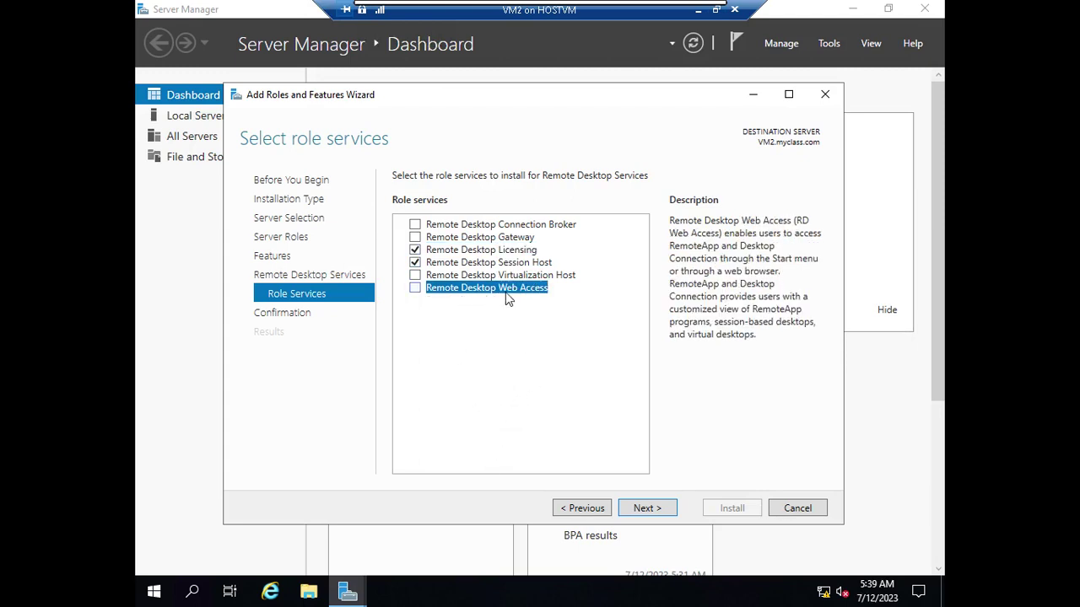
click(414, 288)
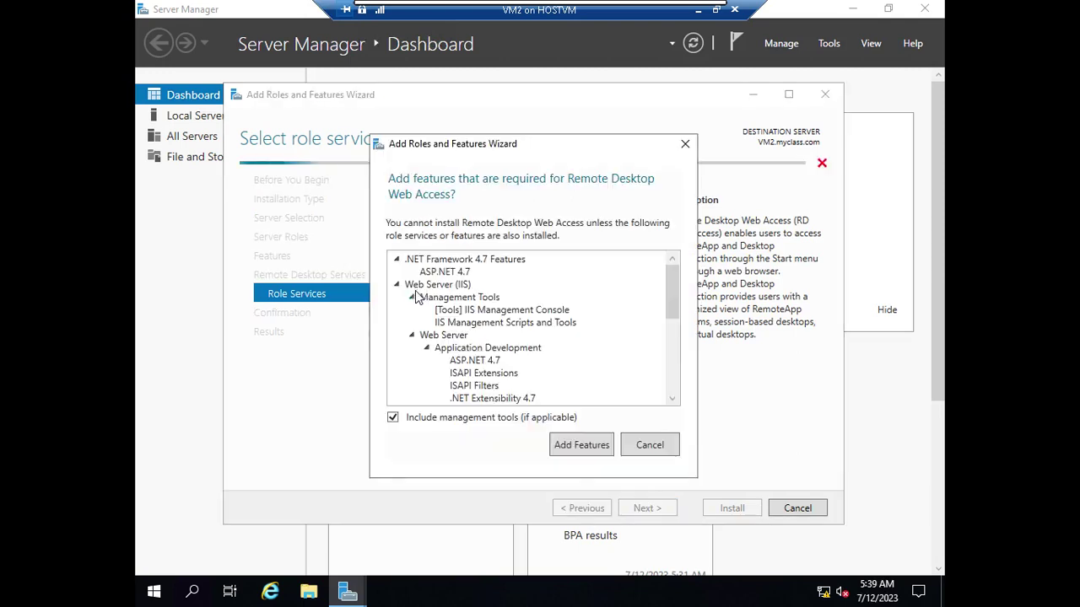
click(563, 447)
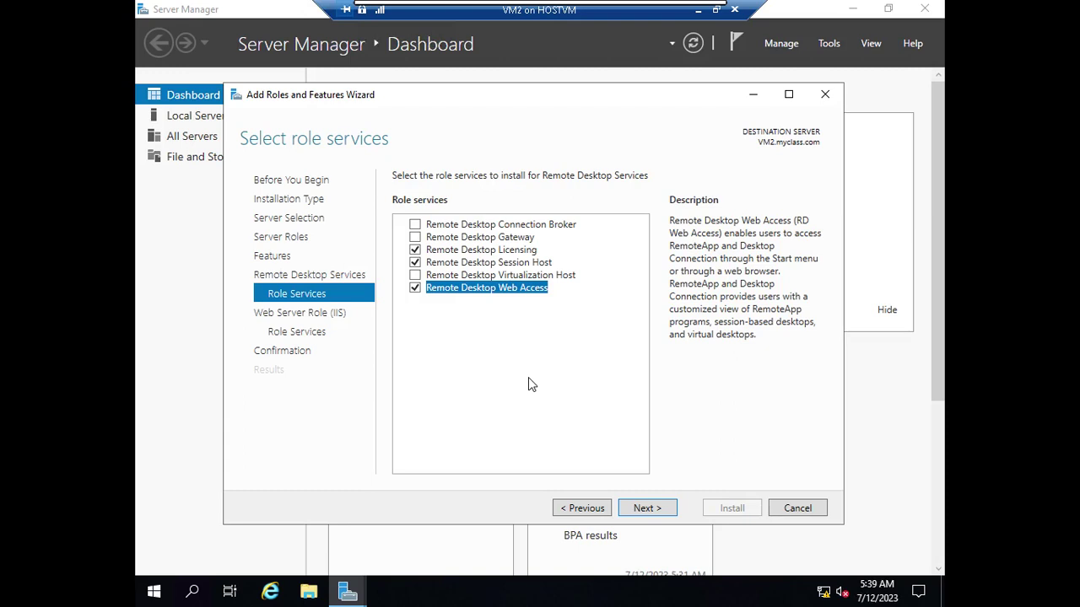
- Compare the Gateway, Connection Broker, Web Access and Virtualization Host role service descriptions
click(514, 239)
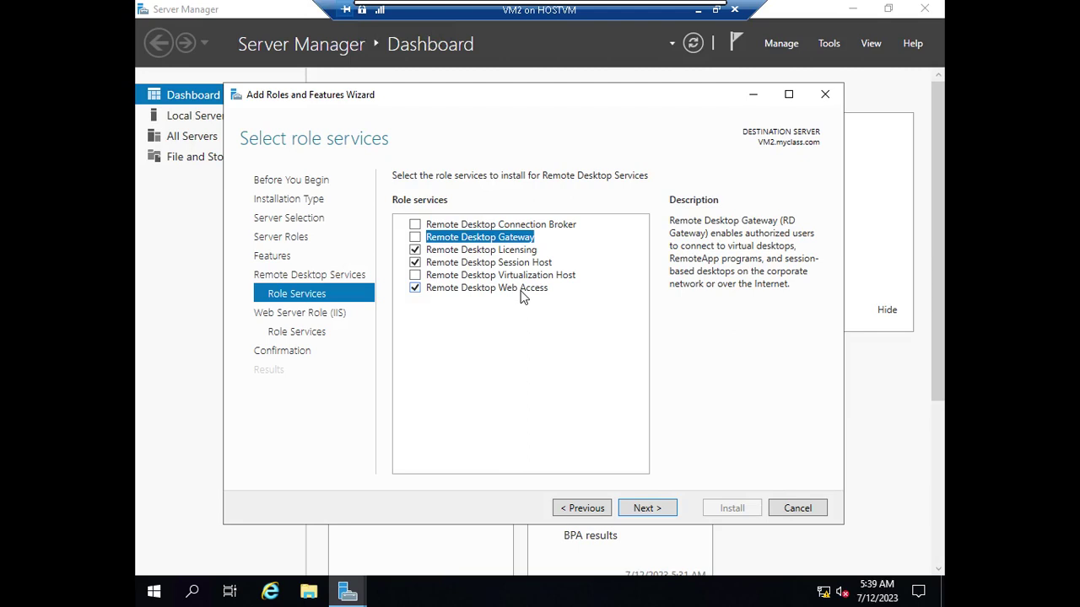
click(570, 226)
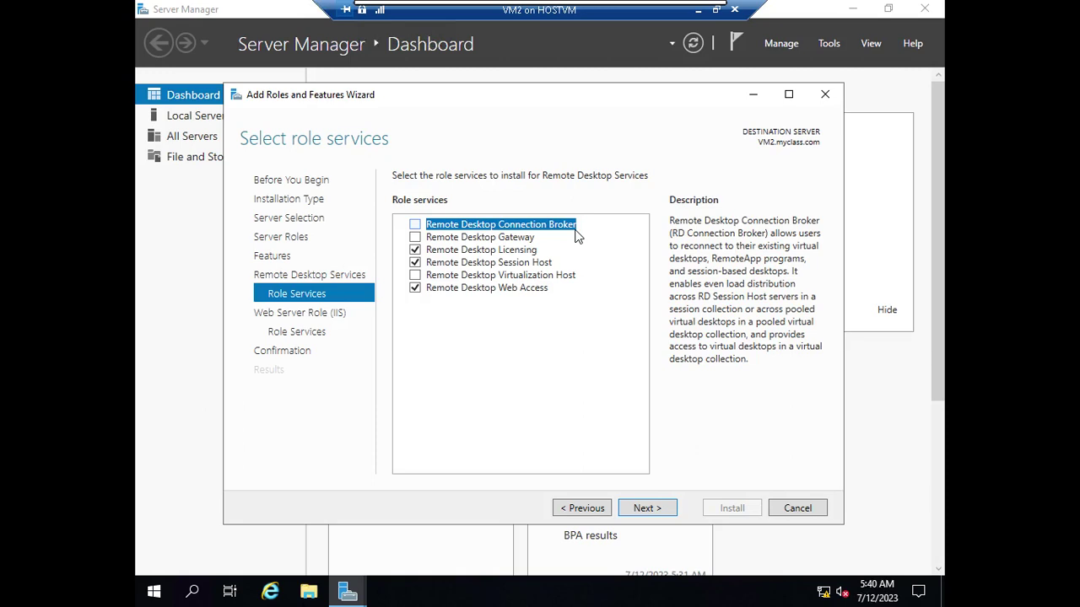
click(510, 237)
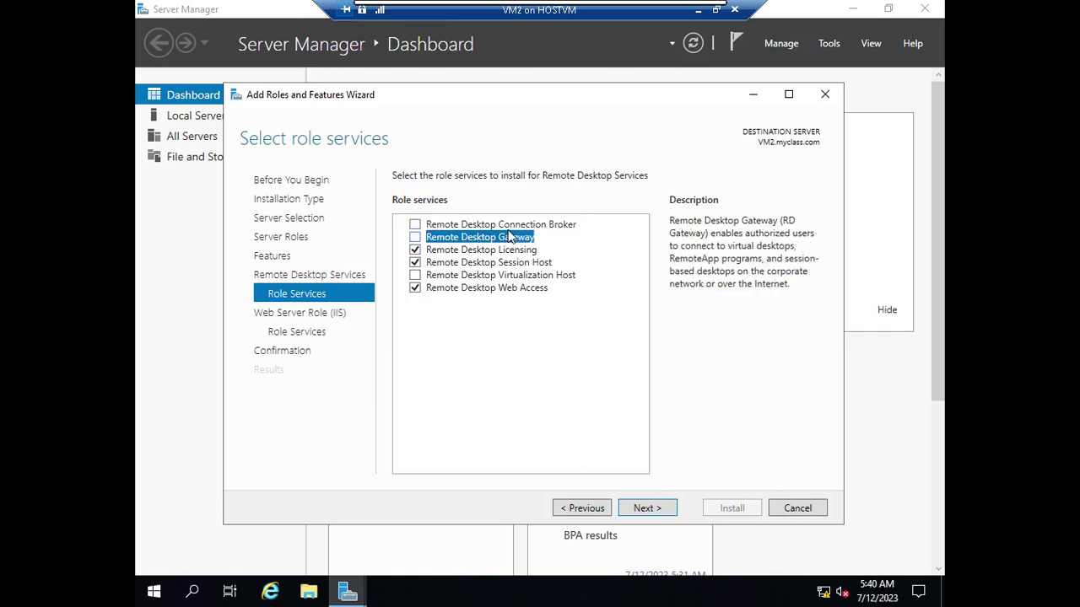
click(510, 226)
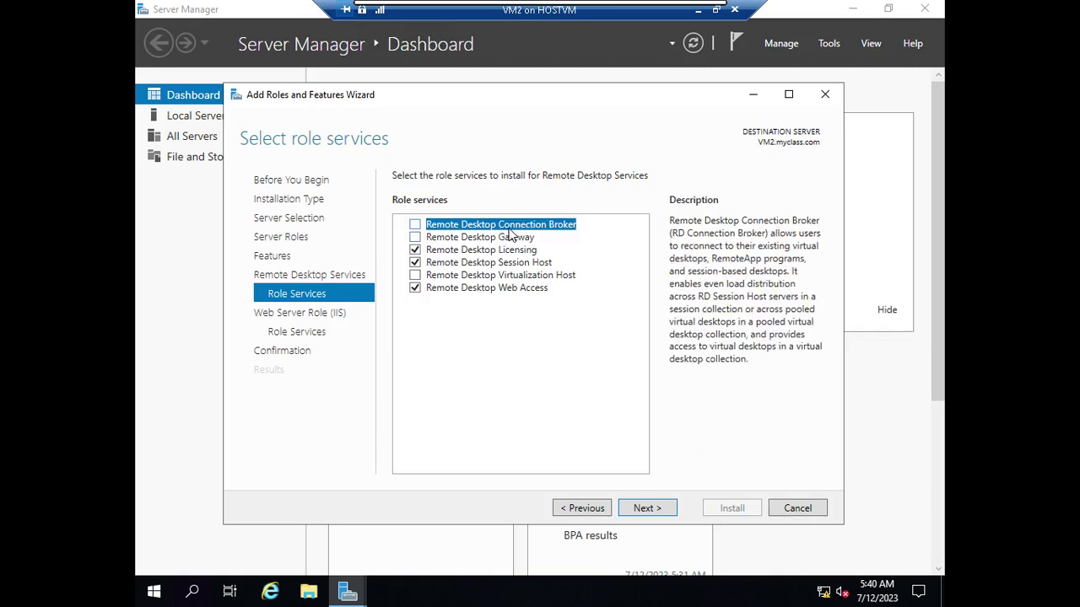
click(450, 240)
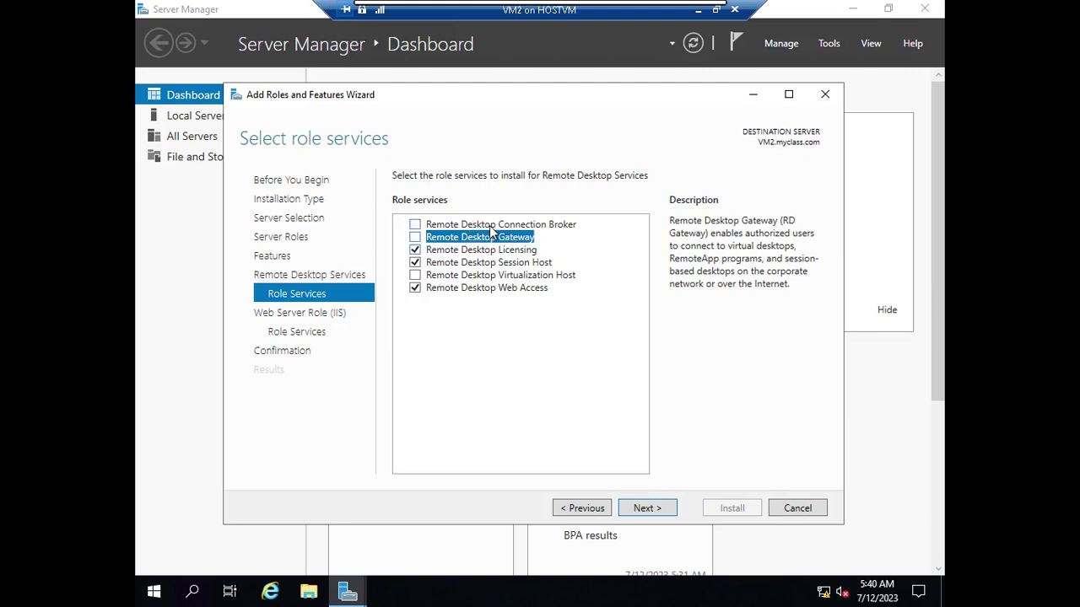
click(492, 225)
click(504, 238)
click(514, 293)
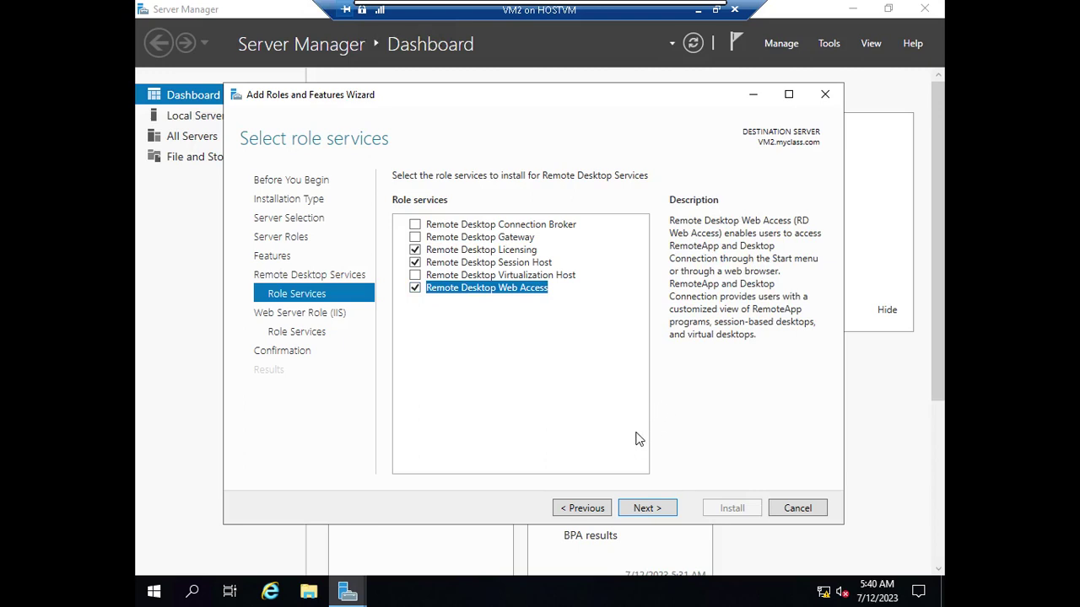
click(573, 277)
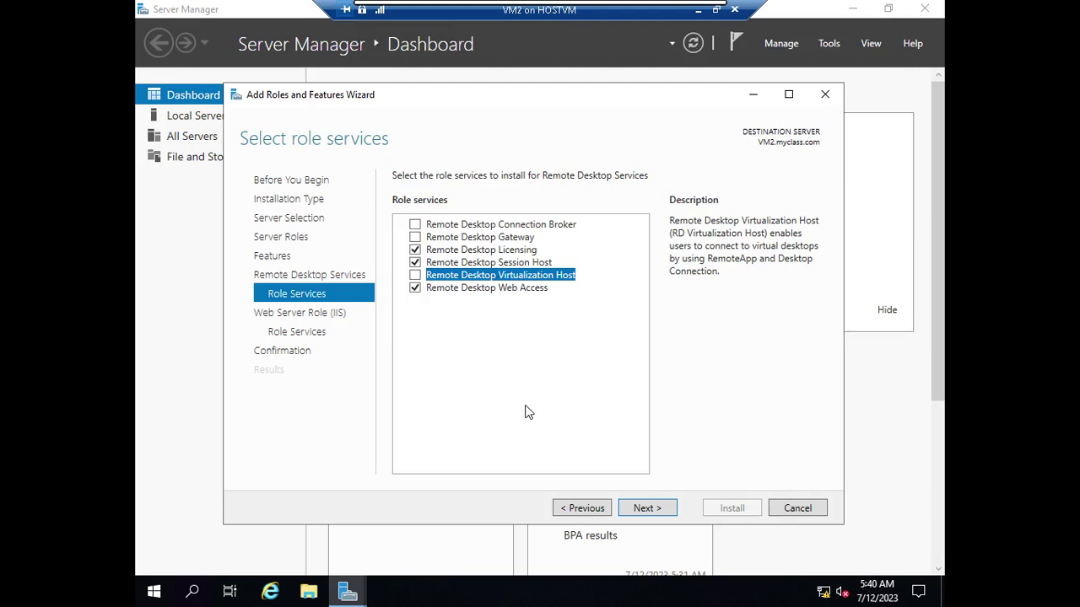
- Decline Remote Desktop Virtualization Host and its Hyper-V features, keeping Licensing, Session Host and Web Access
click(415, 275)
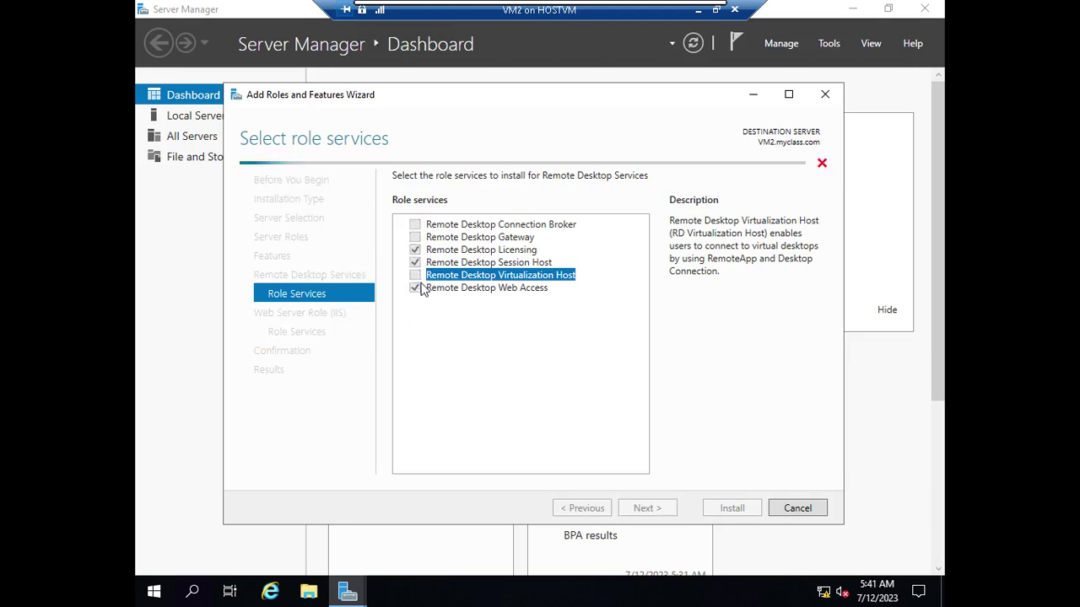
click(418, 260)
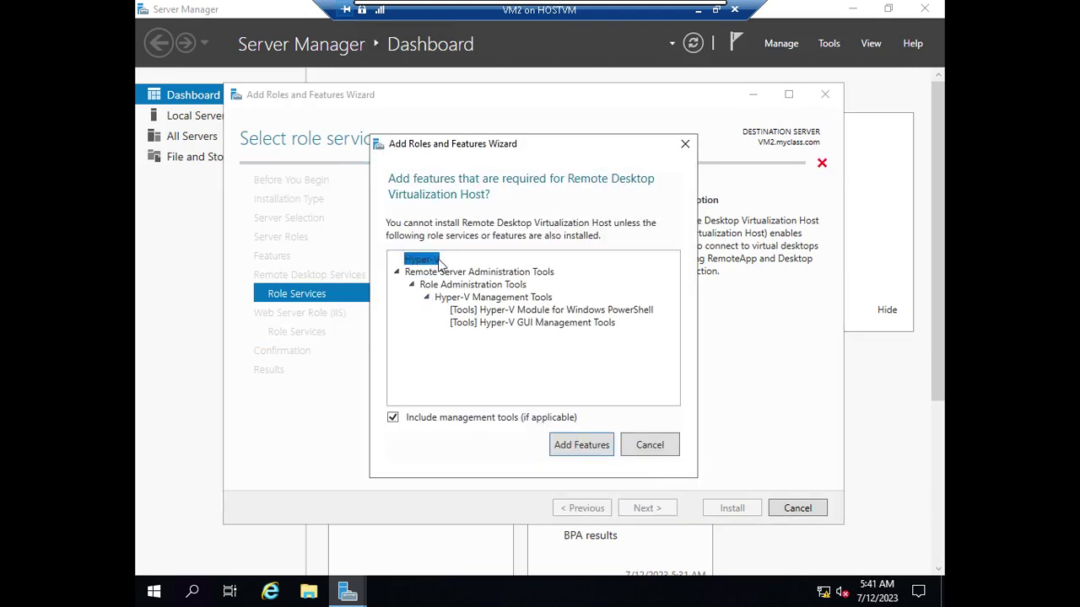
click(651, 445)
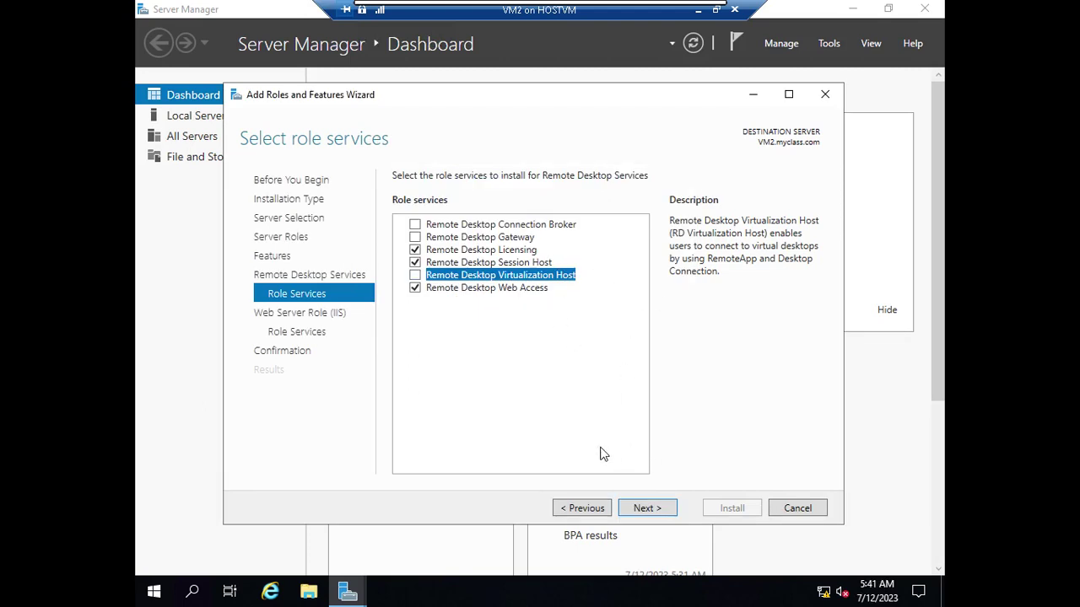
click(528, 291)
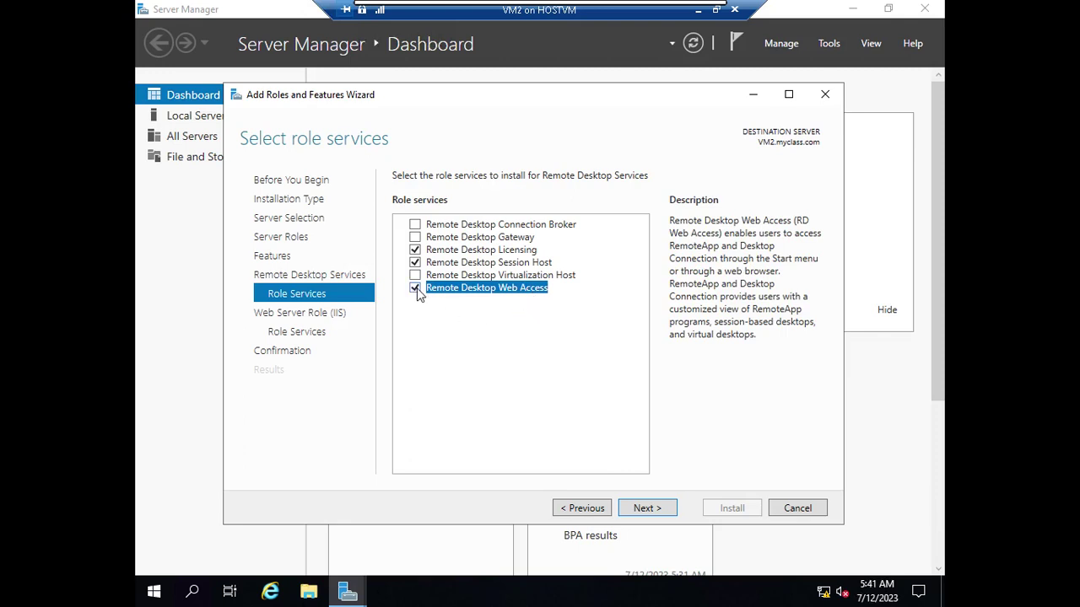
click(486, 263)
click(486, 254)
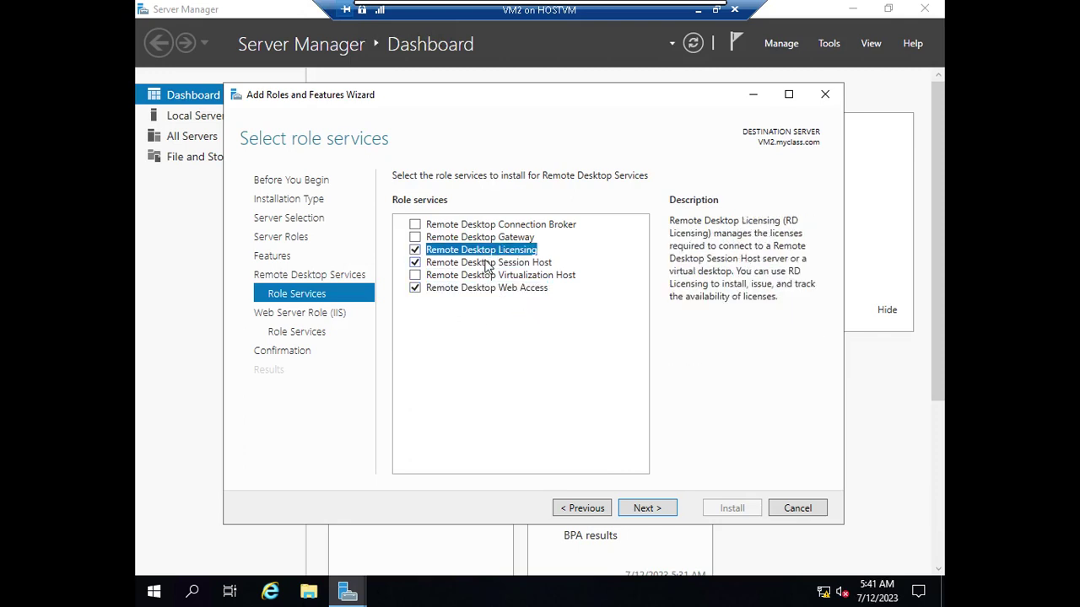
- Advance to the confirmation page with 'Restart the destination server automatically' enabled
click(654, 509)
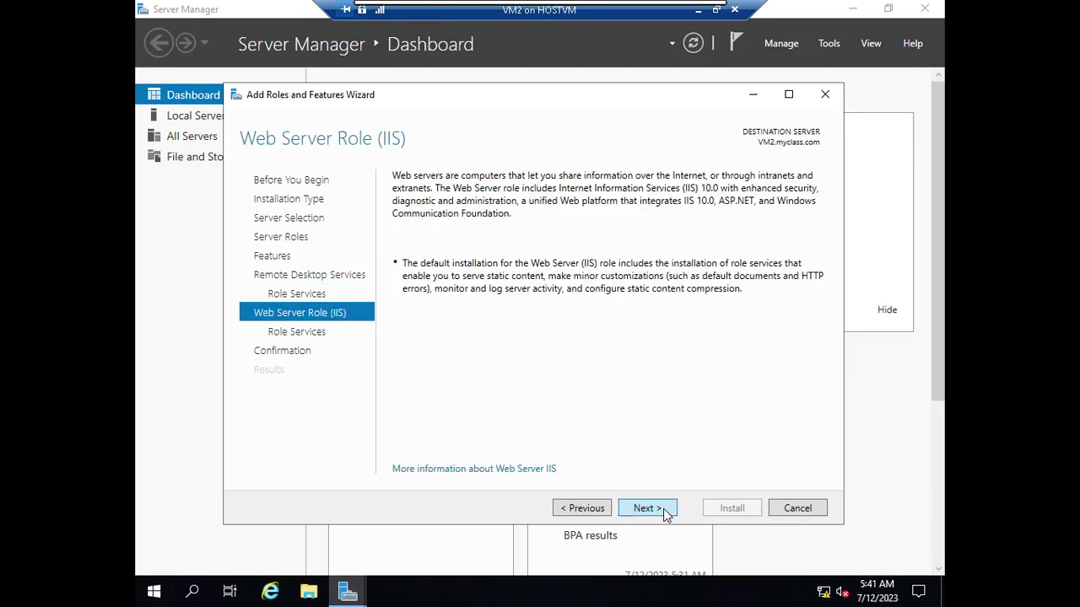
click(662, 509)
click(663, 509)
click(398, 199)
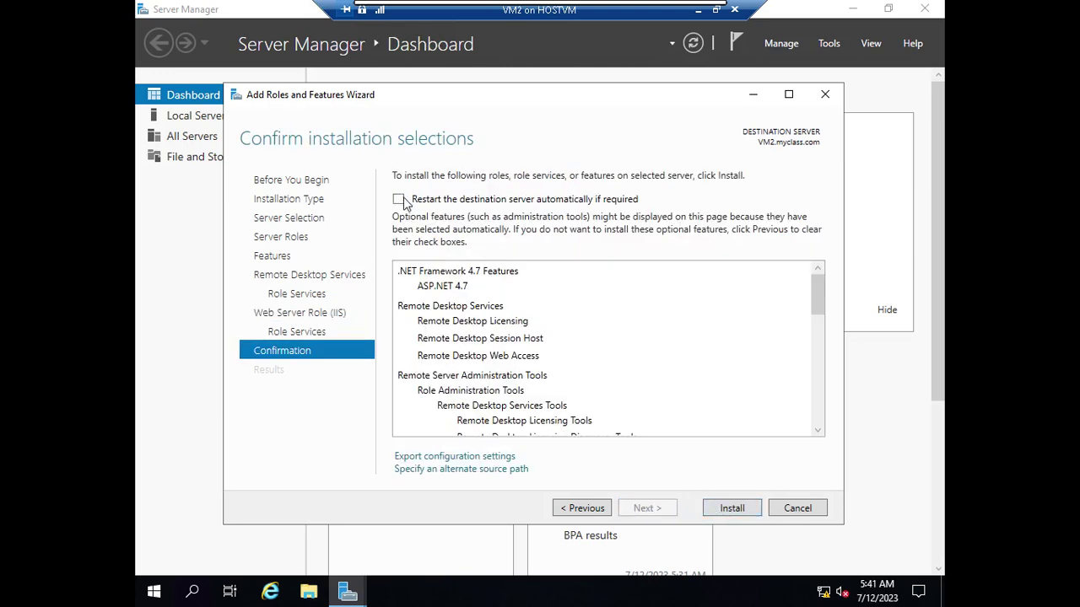
click(746, 508)
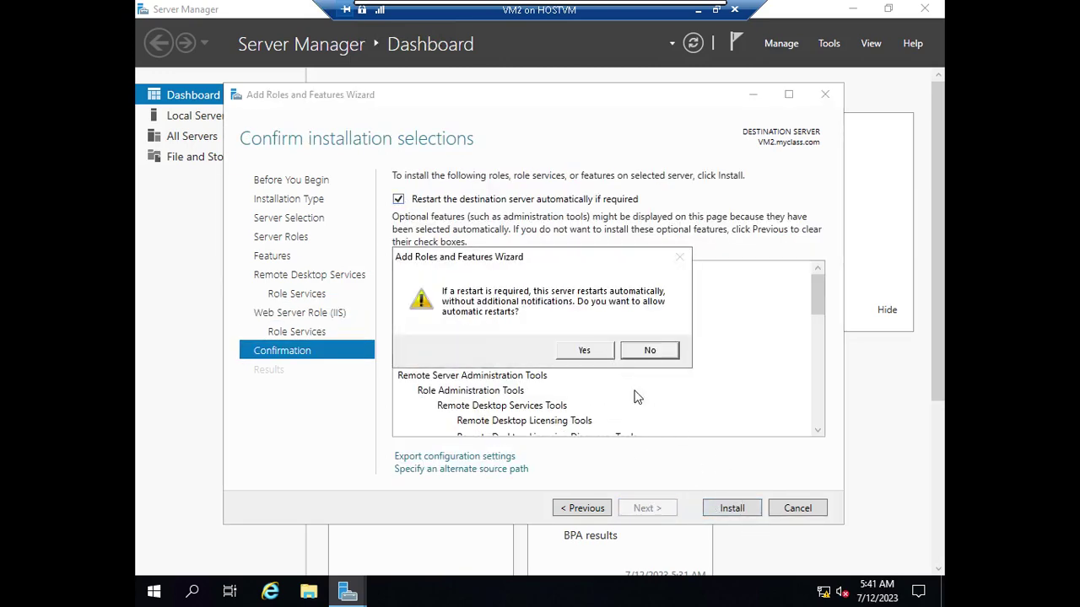
key(Return)
- Install the Licensing, Session Host and Web Access role services, letting VM2 restart
click(749, 511)
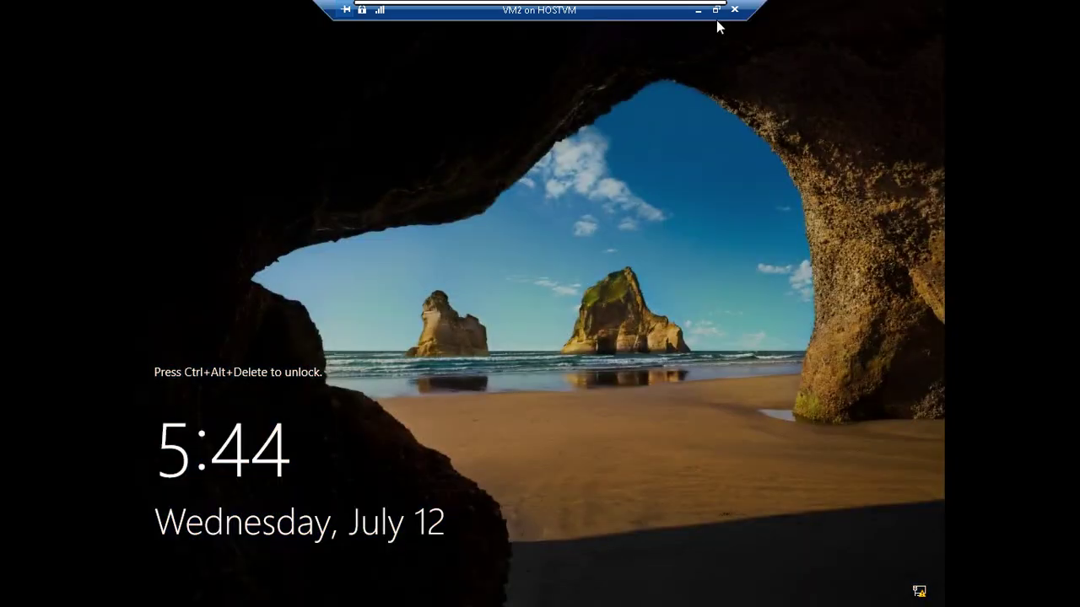
- Sign in to VM2 in full screen as myclass\Administrator with the account password
click(715, 10)
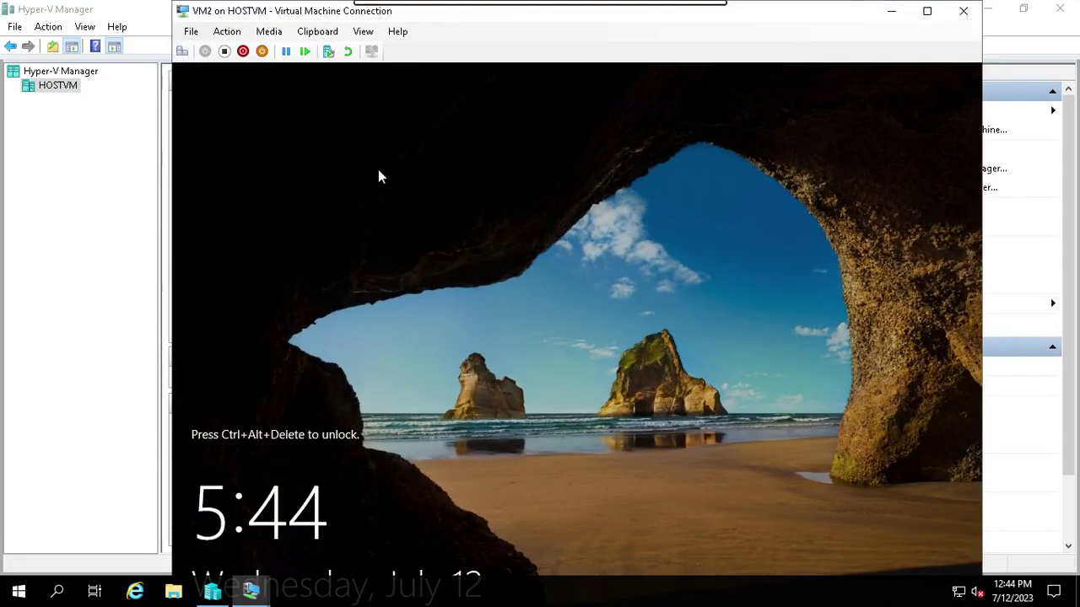
click(183, 54)
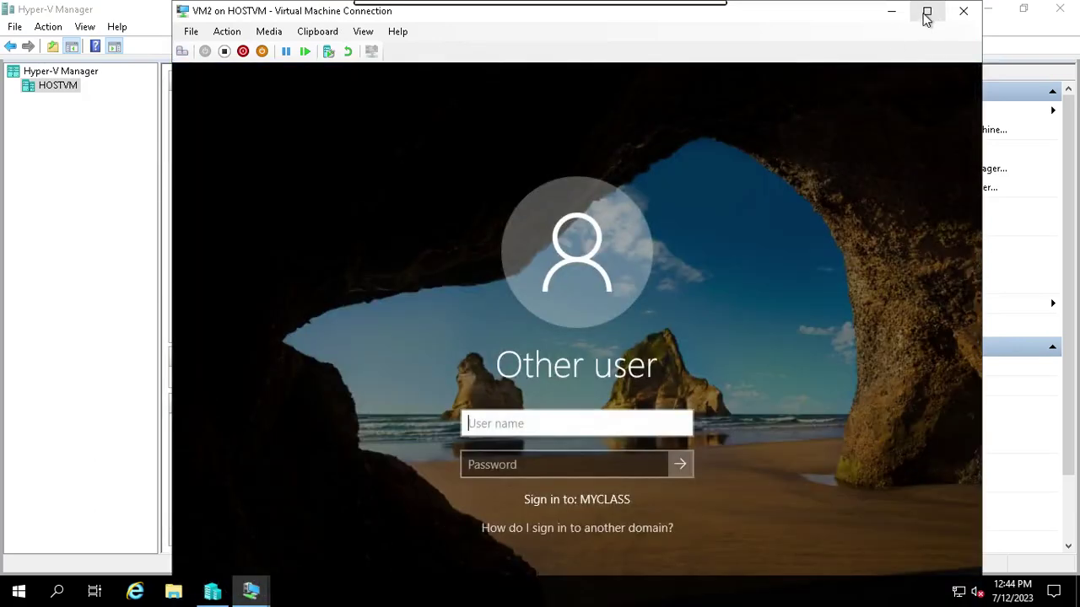
click(928, 13)
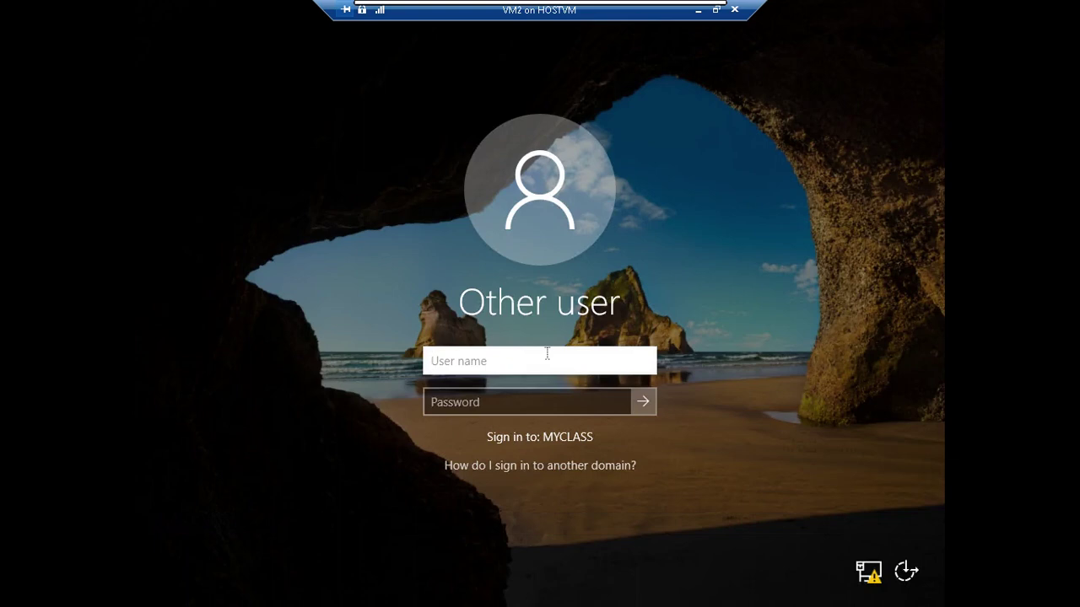
text(mcy)
key(BackSpace)
text(yclass\)
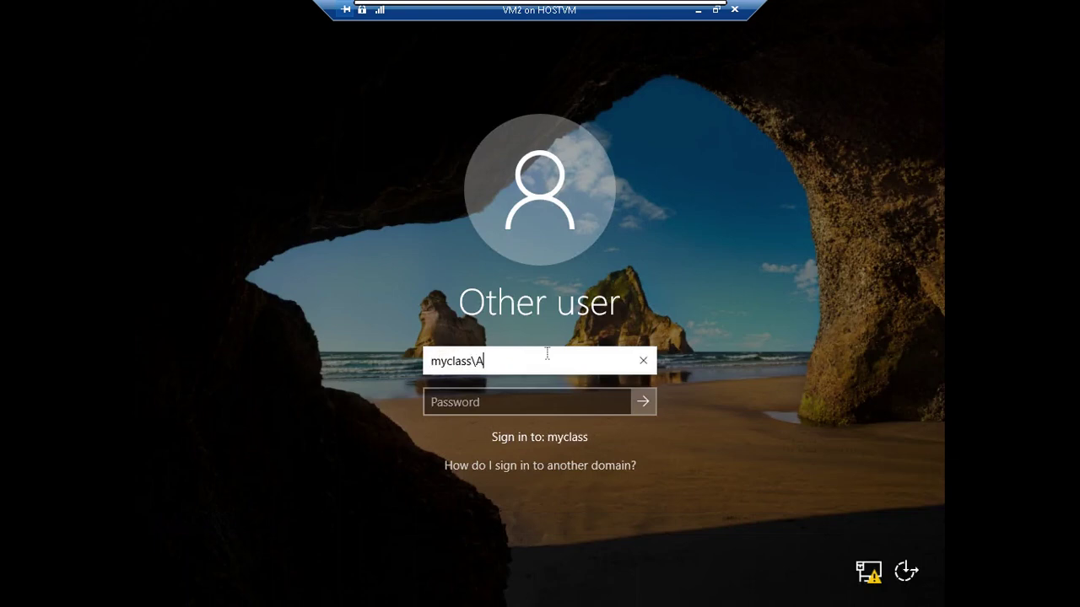
text(Administrator)
key(Tab)
text(Pa$$w0rd)
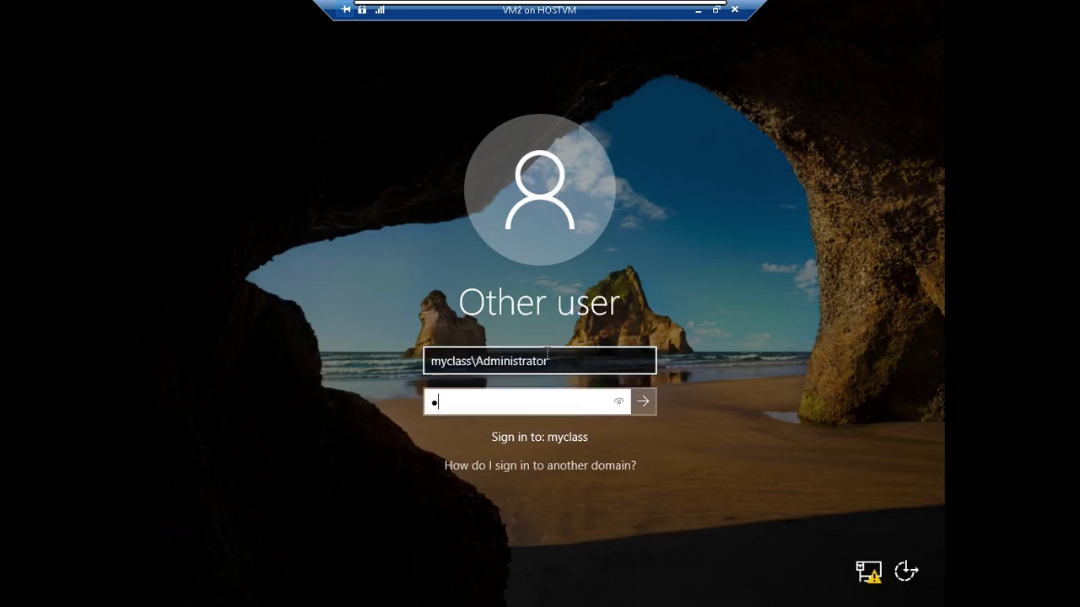
key(Return)
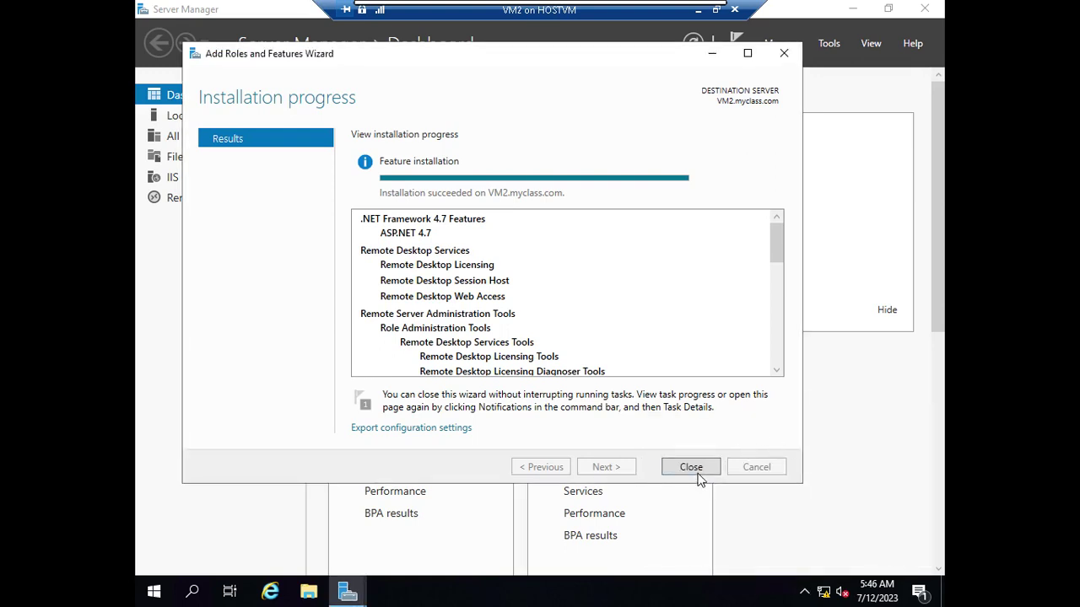
- Close the finished wizard and Server Manager, exit full screen, and select VM3 and VM4
click(708, 469)
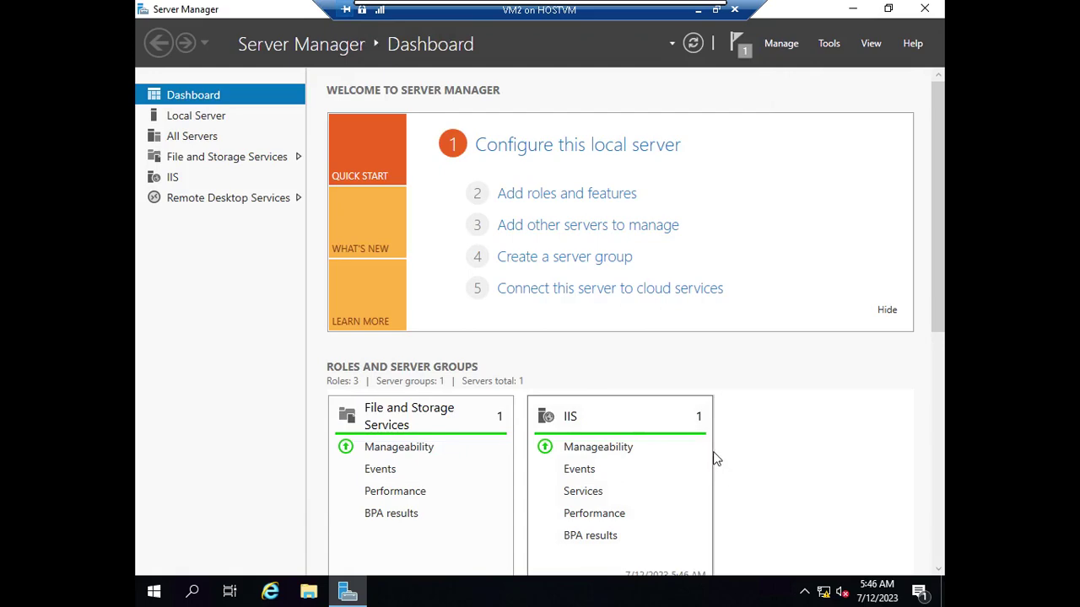
click(924, 9)
click(697, 10)
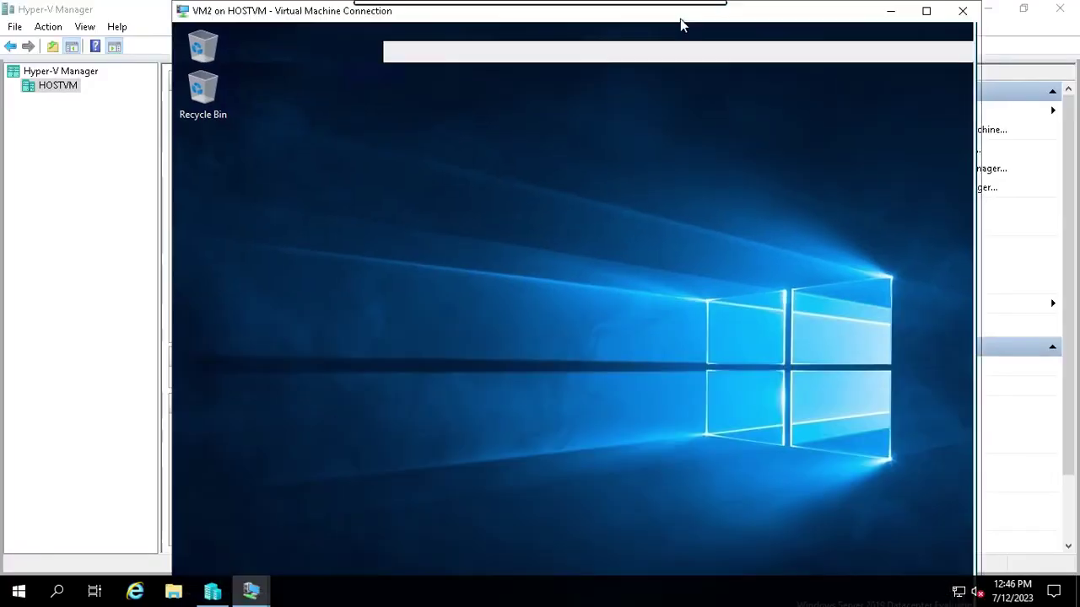
click(194, 149)
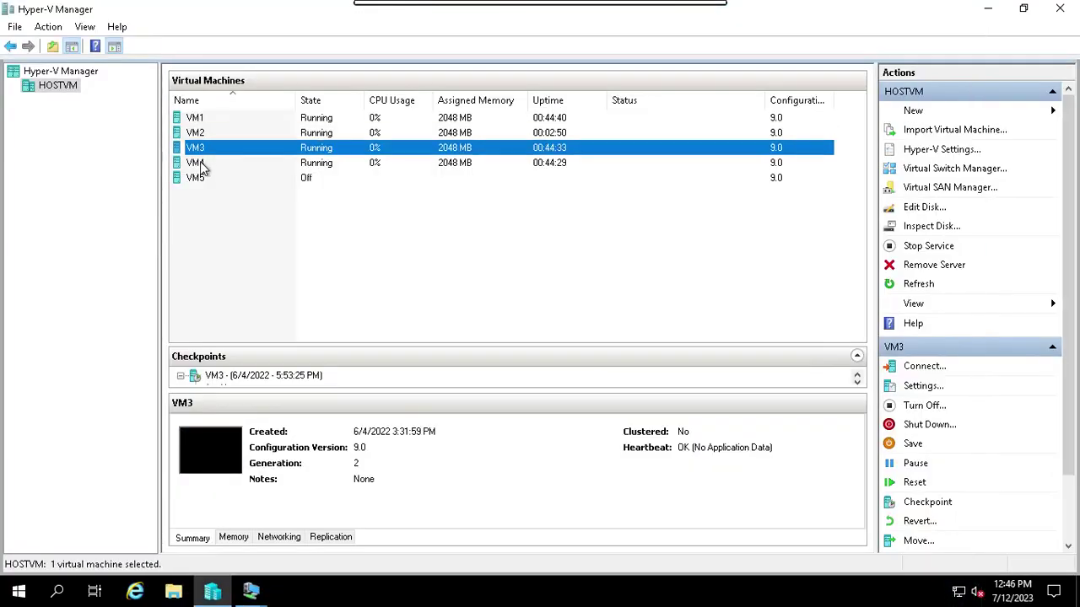
click(207, 162)
- Connect to VM3, sign in with its password, and make the connection full screen
click(202, 149)
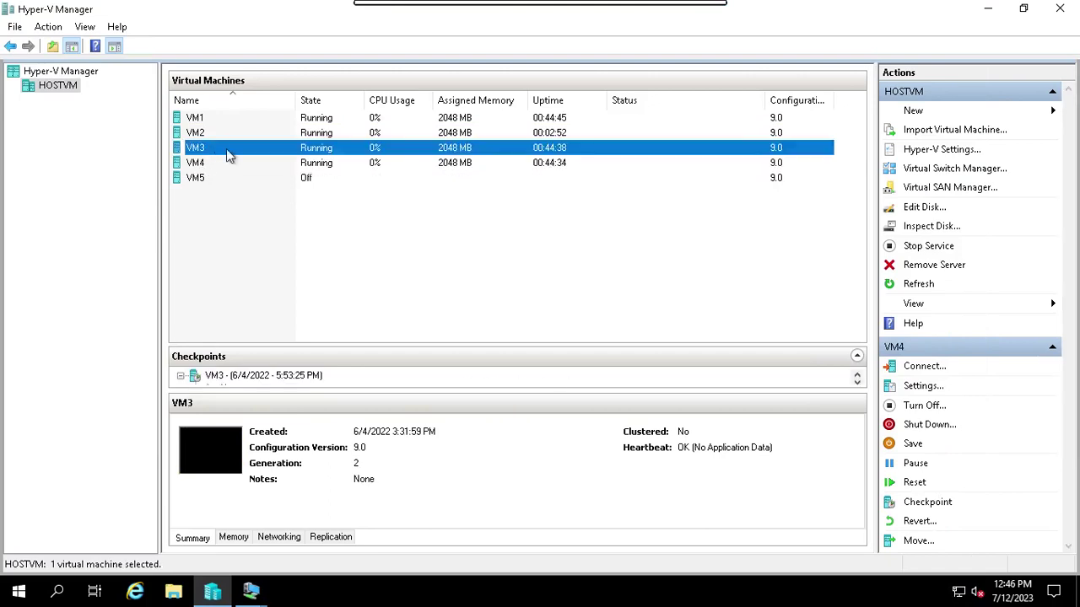
click(924, 367)
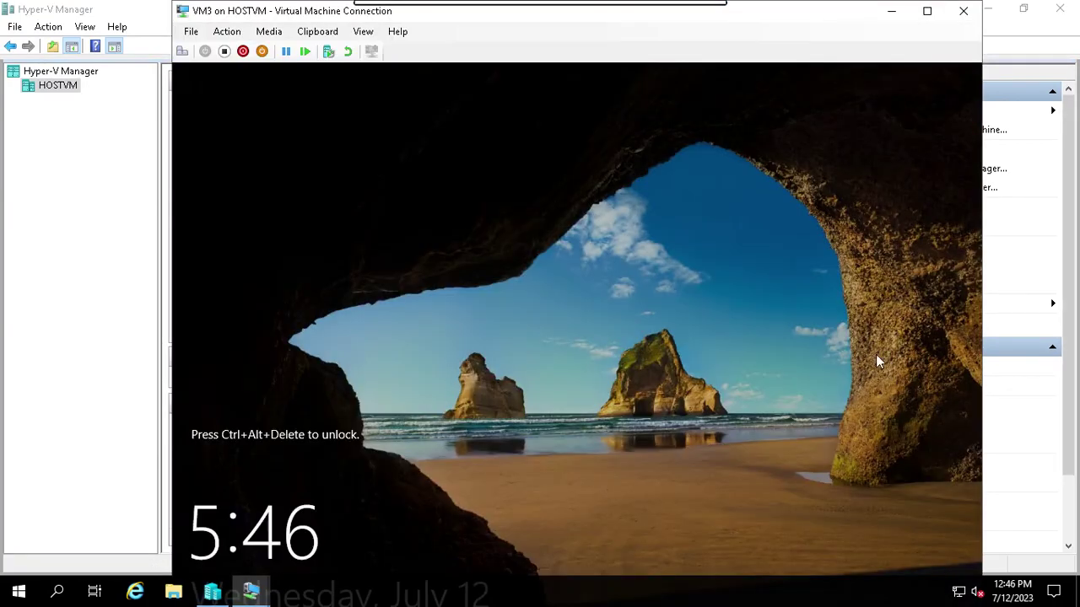
click(182, 52)
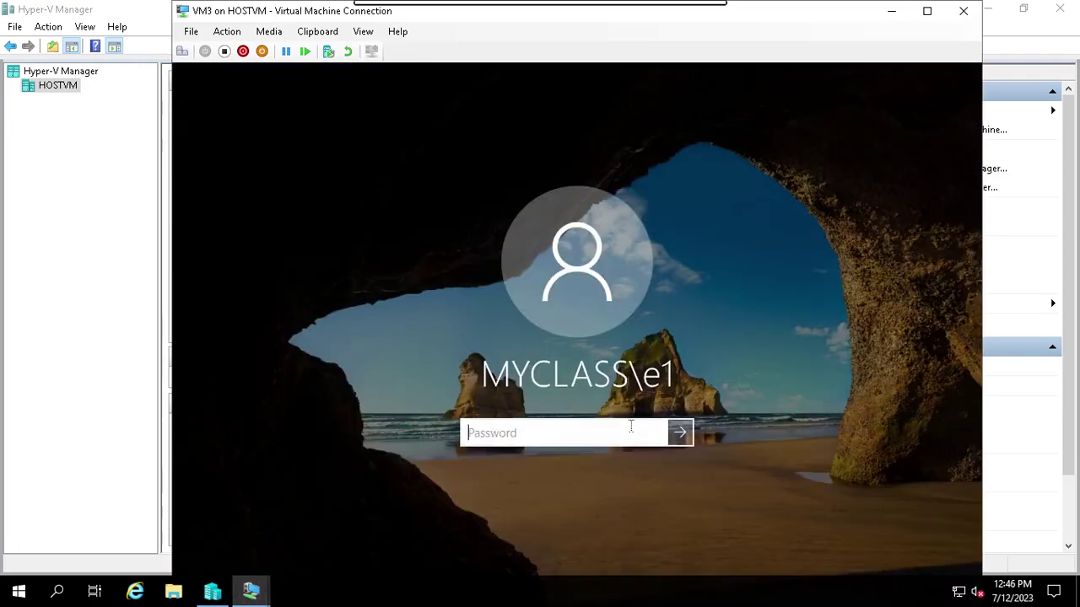
text(Pa55w.rd)
key(Return)
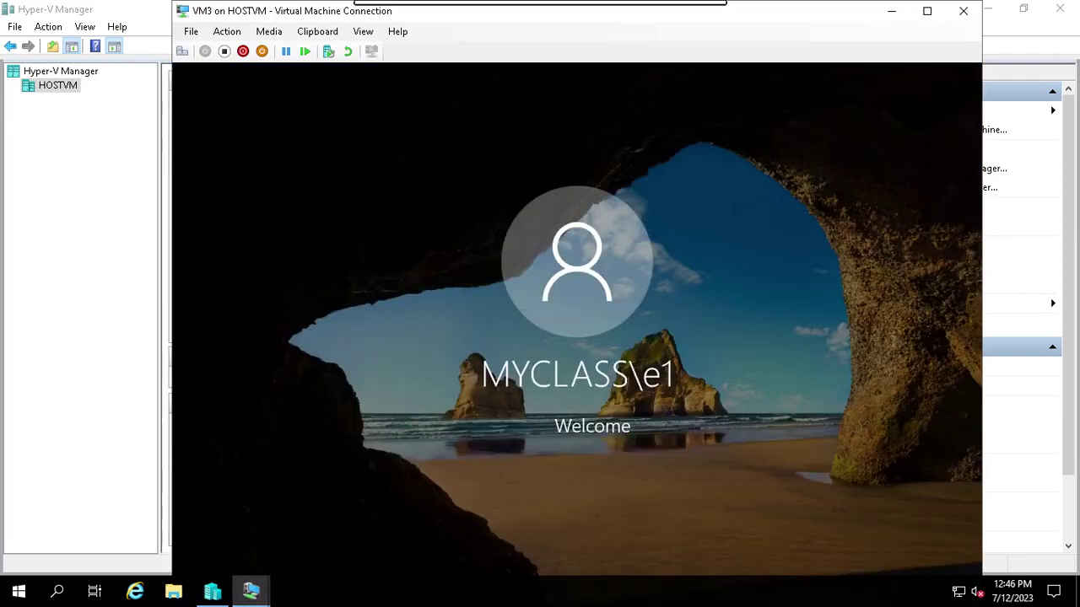
click(925, 12)
- Launch Remote Desktop Connection to 10.0.0.20 and submit the account password
click(157, 594)
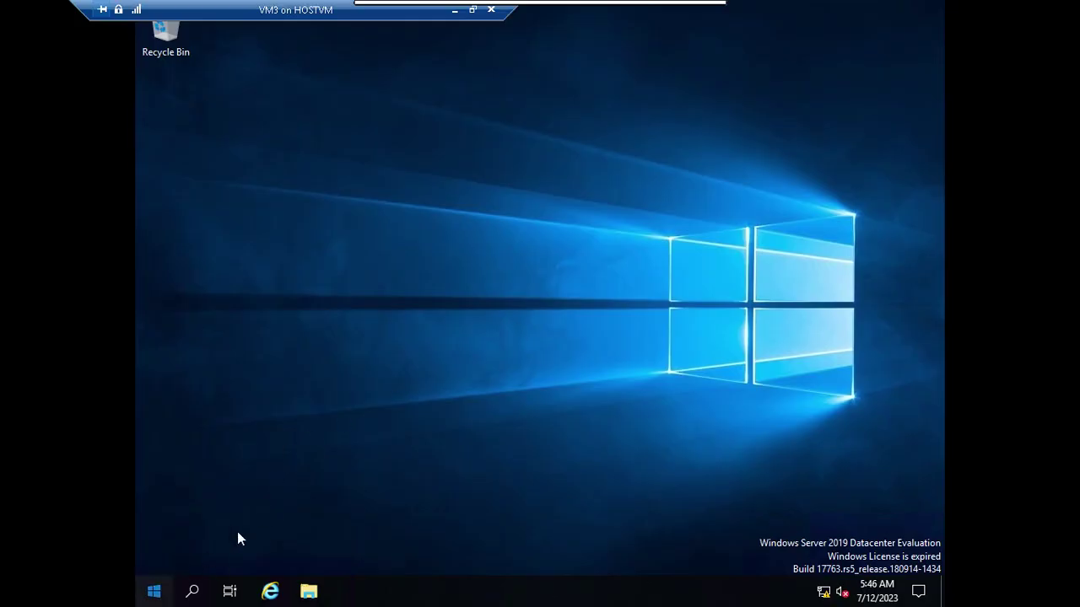
click(439, 336)
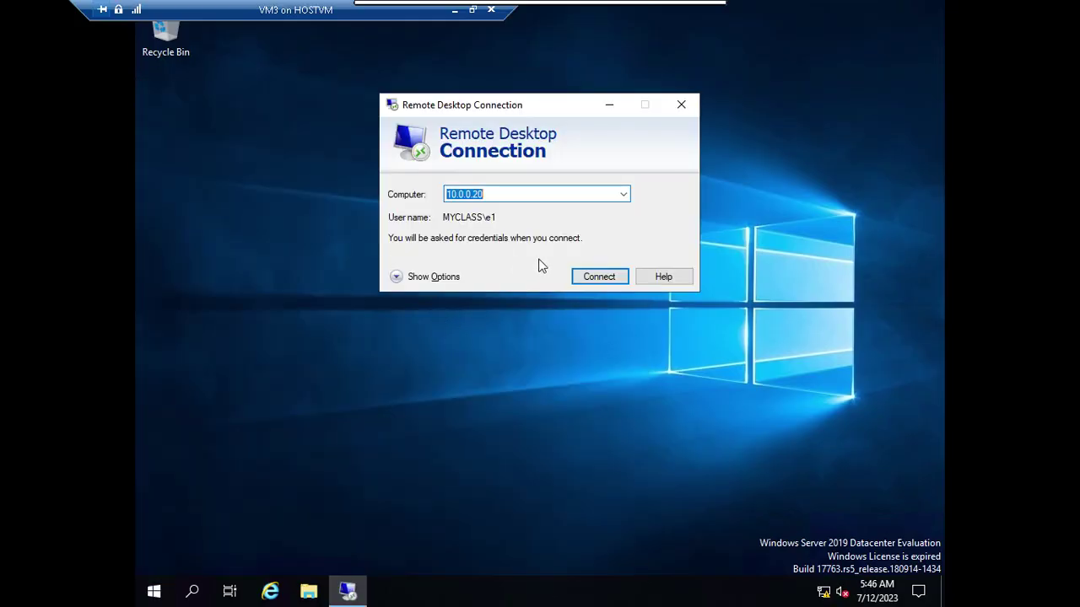
click(598, 277)
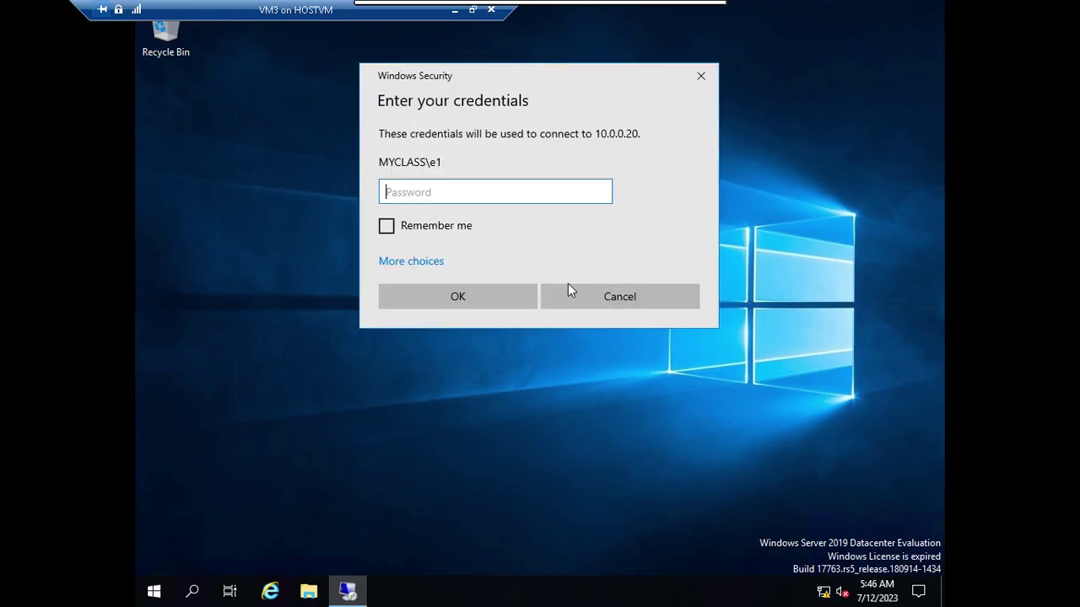
text(Pa$$w0rd)
click(465, 299)
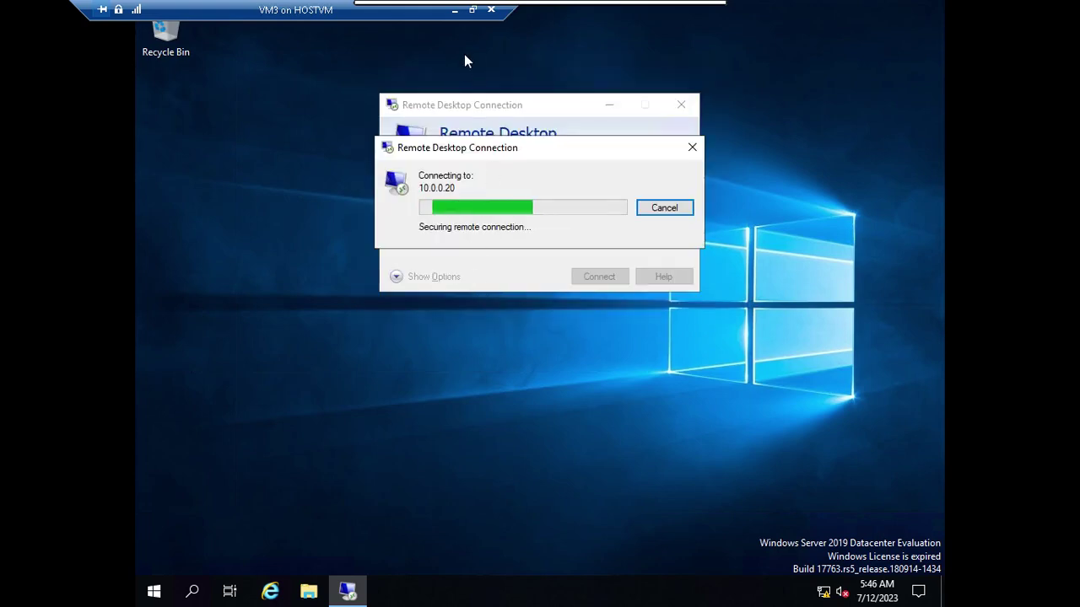
- Open a connection window to VM4 and sign in with the account password
click(455, 11)
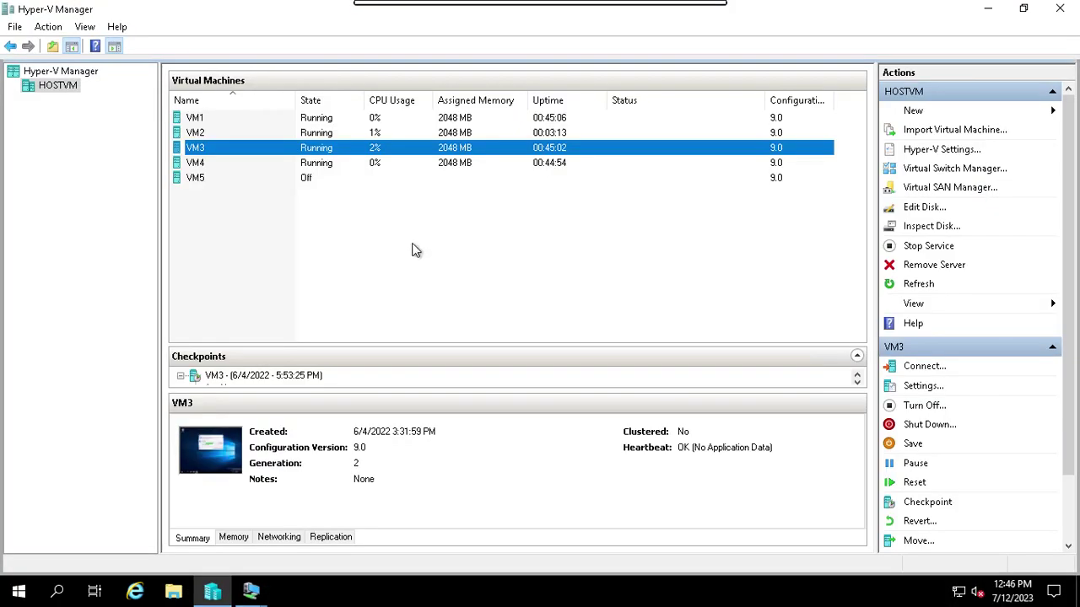
click(208, 163)
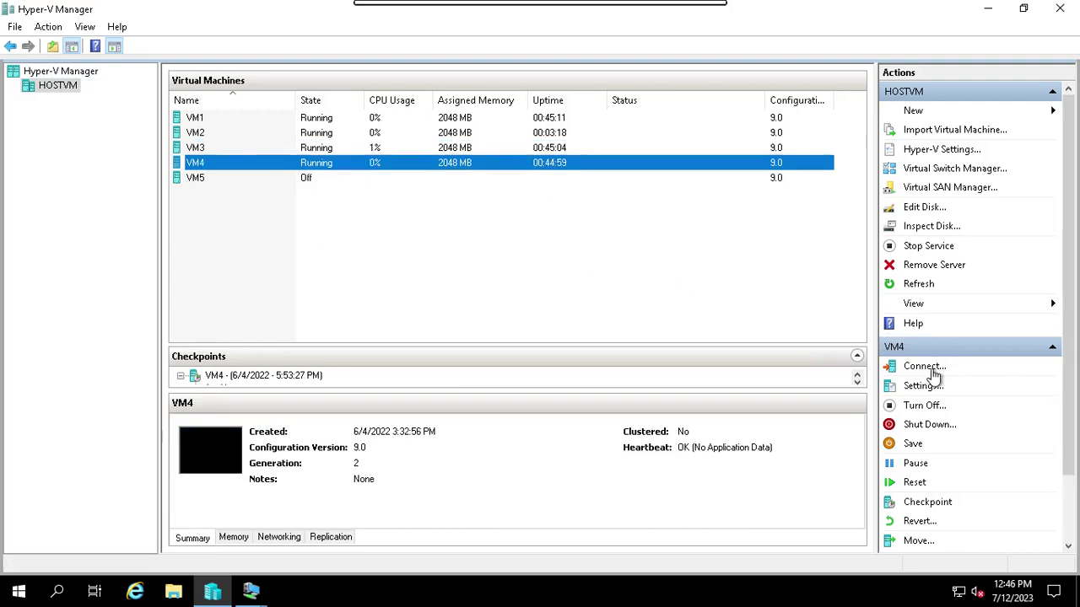
click(938, 369)
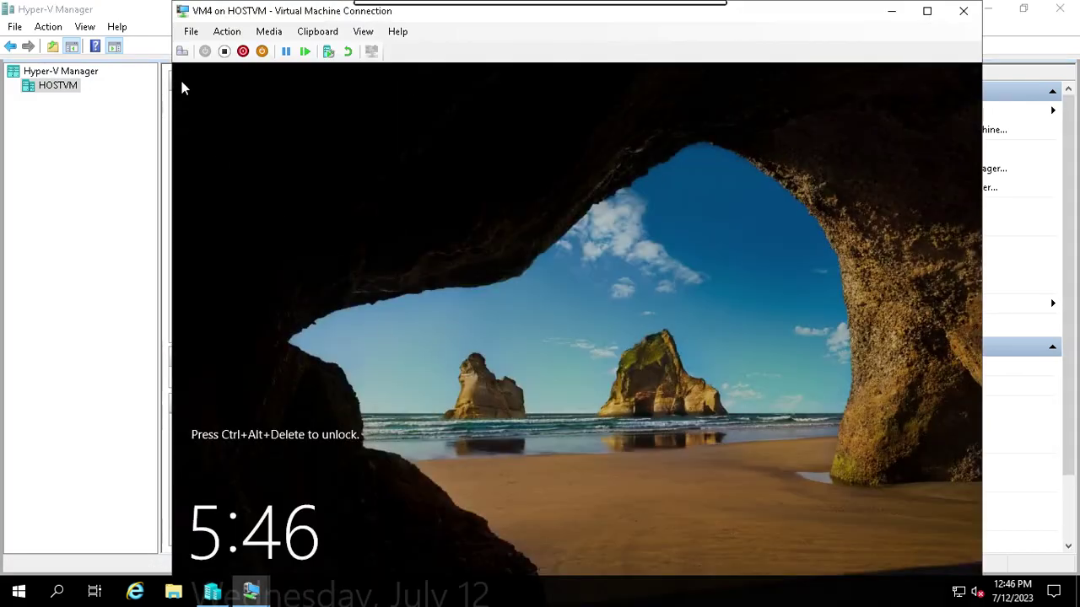
click(181, 52)
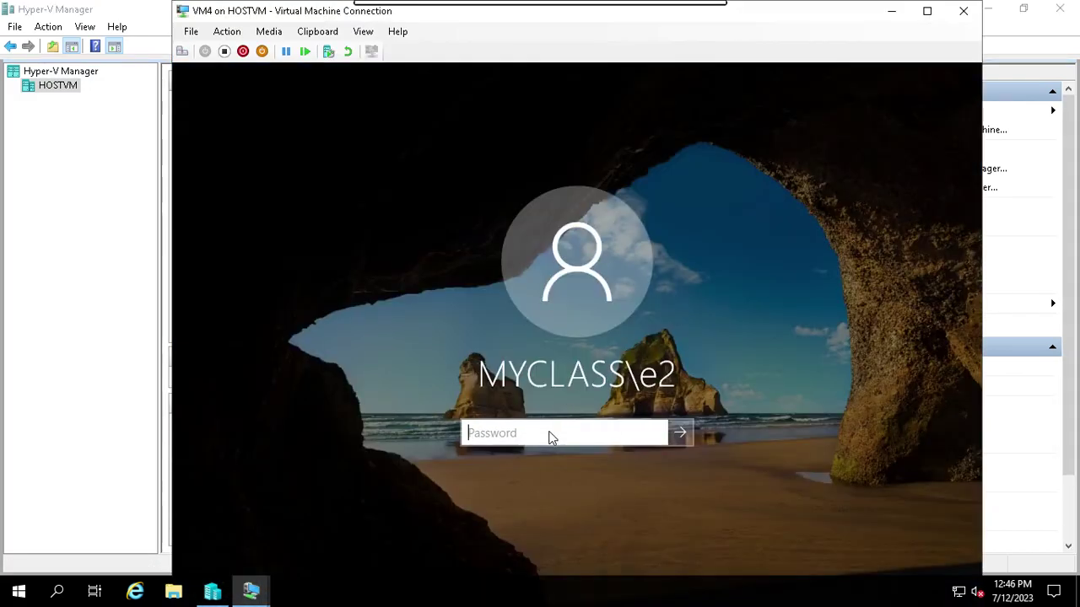
text(*****)
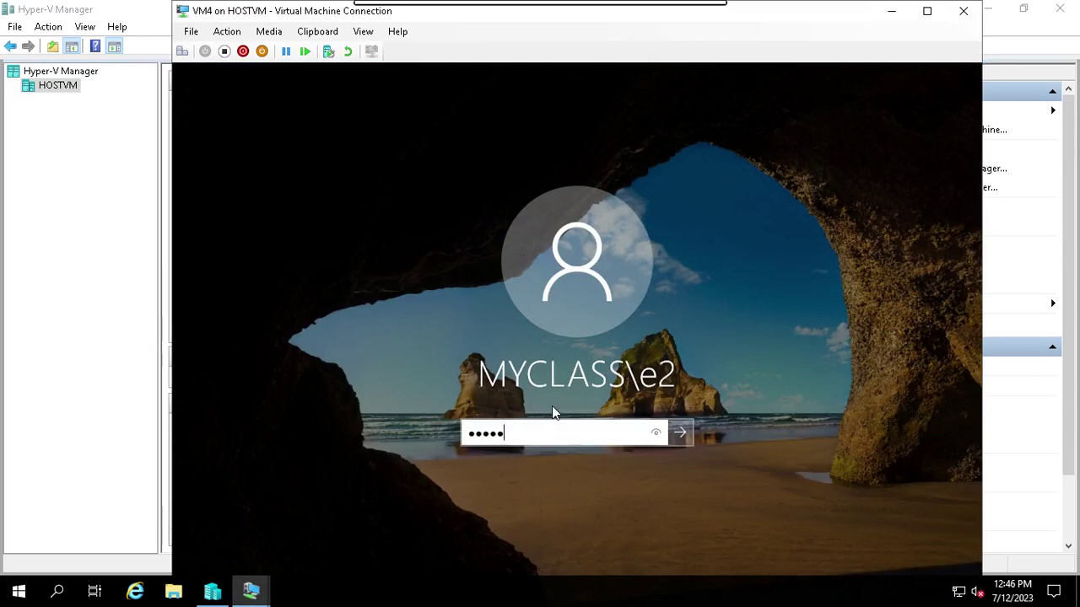
text(***)
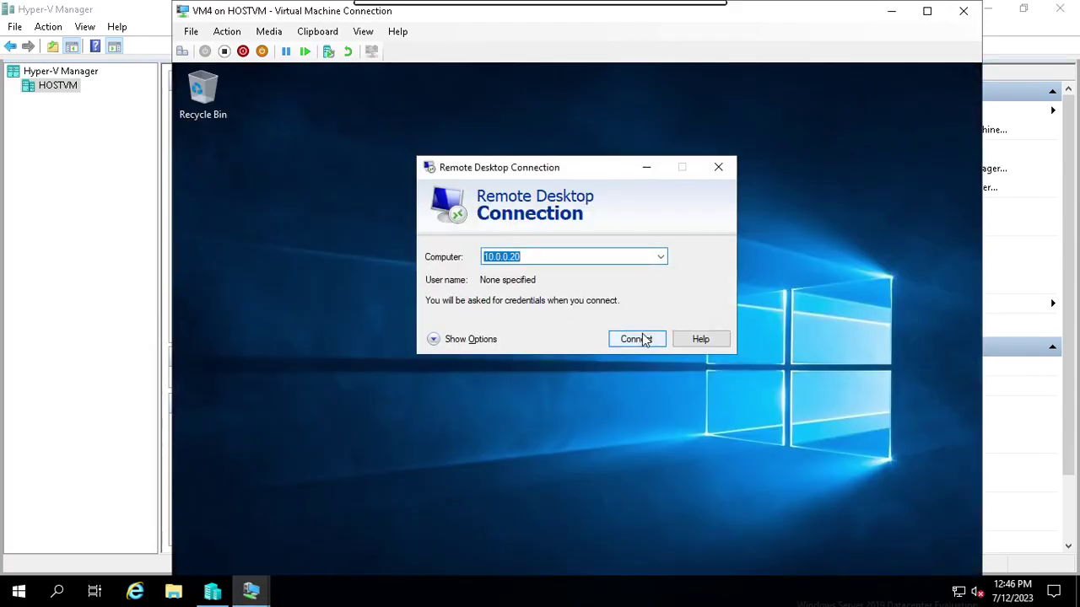
- Start a Remote Desktop login from VM4 to 10.0.0.20 with the account credentials
click(641, 339)
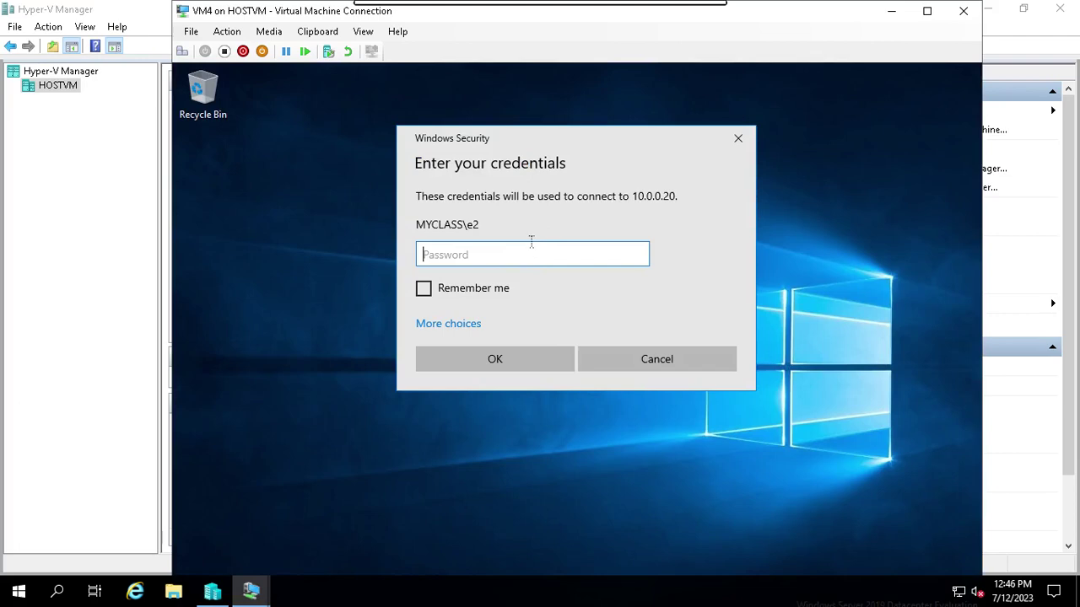
text(********)
click(494, 359)
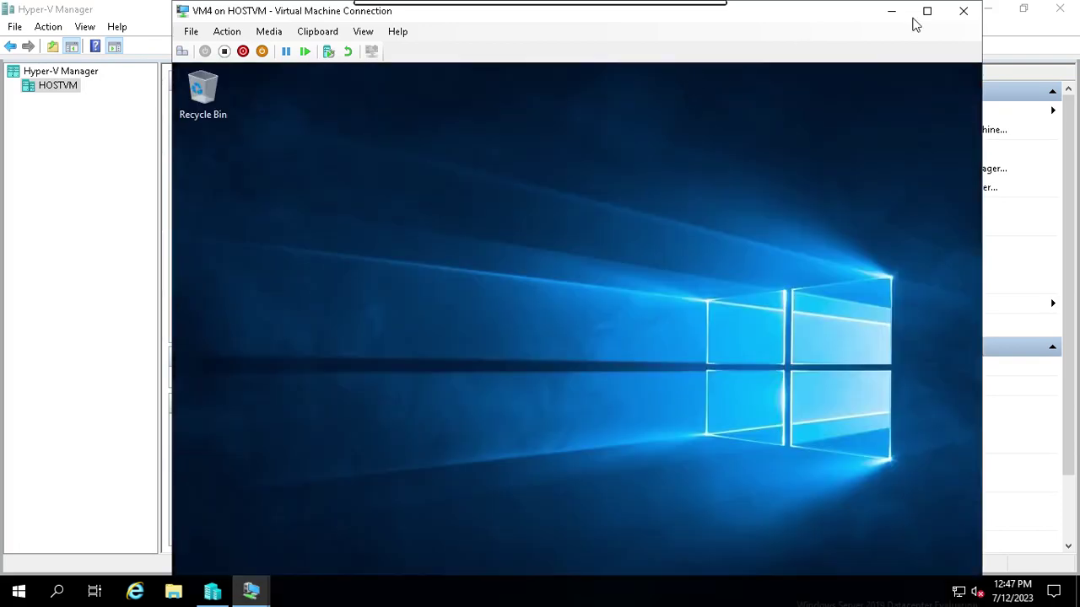
- Check VM3's desktop, refresh the machine list, and enlarge the Checkpoints area
click(890, 12)
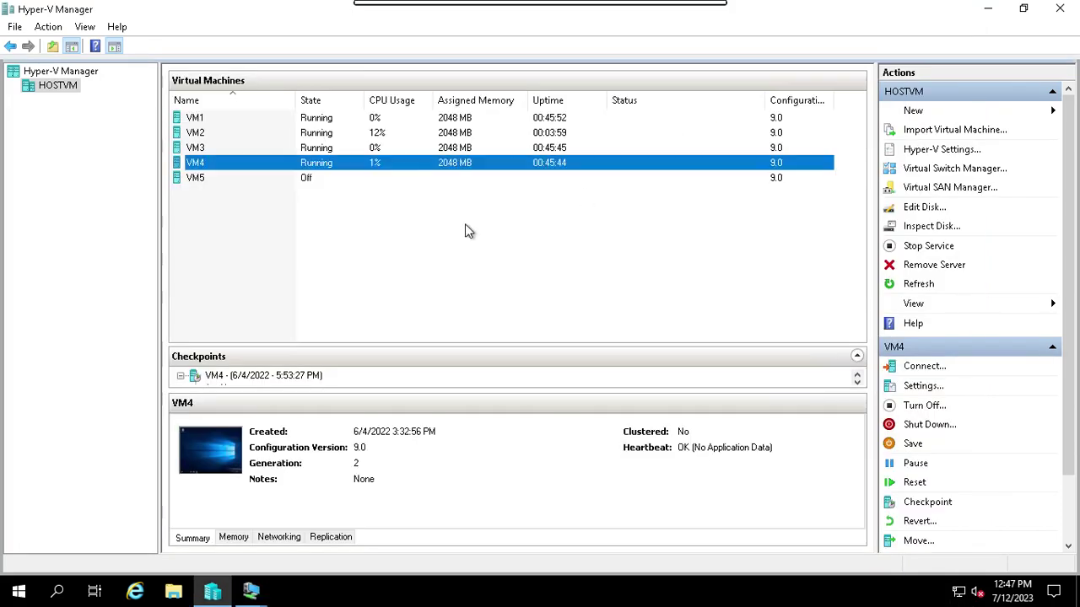
click(404, 147)
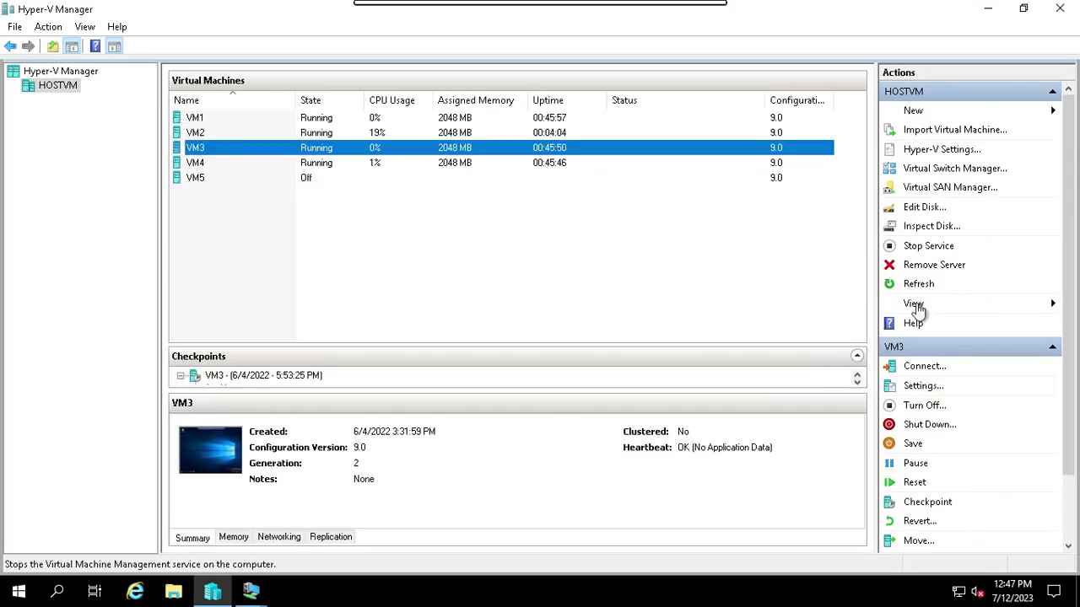
click(924, 367)
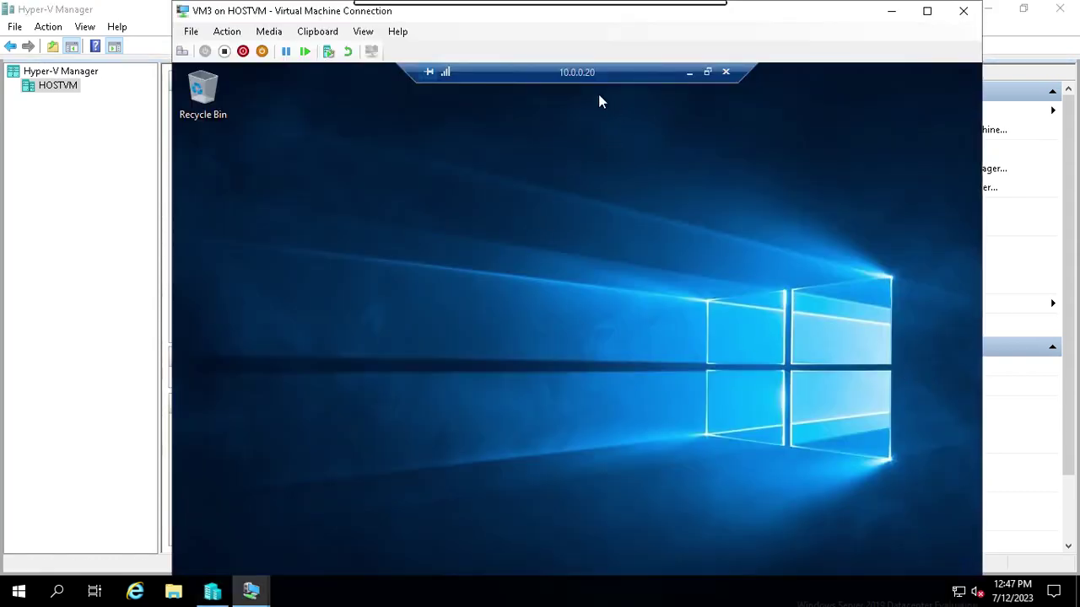
click(1026, 299)
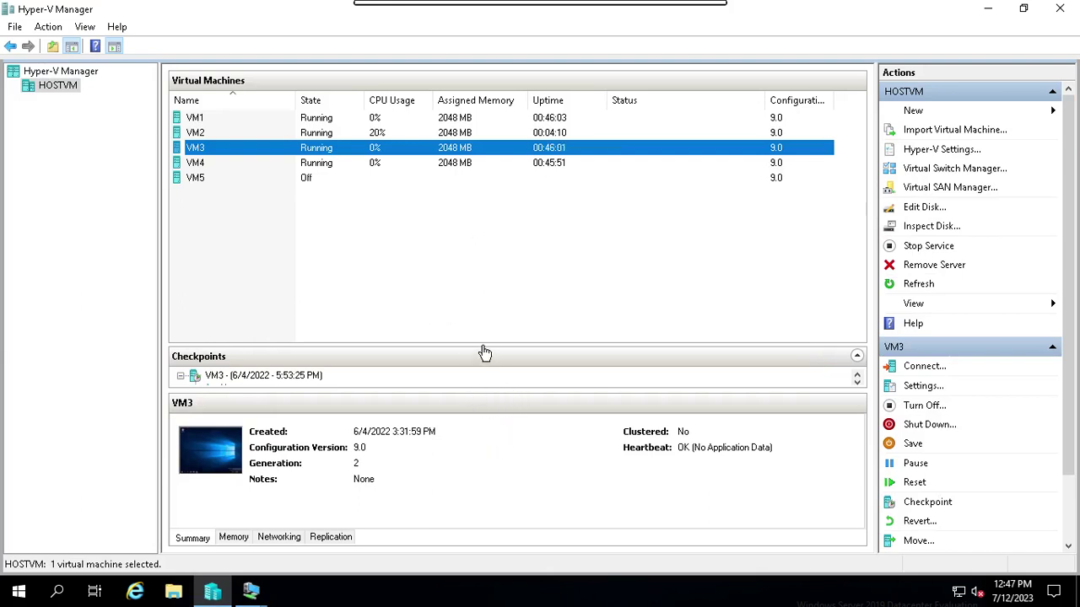
mouse_move(484, 345)
mouse_down()
mouse_move(484, 280)
mouse_move(453, 361)
mouse_move(345, 354)
mouse_up()
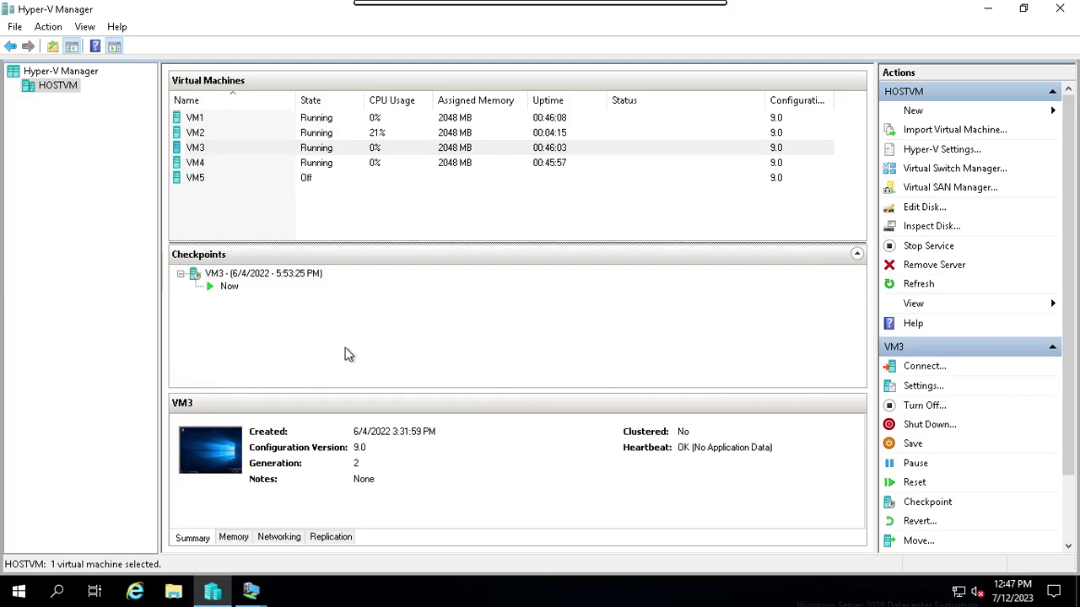
- Open a connection window to VM2 showing its desktop
click(325, 140)
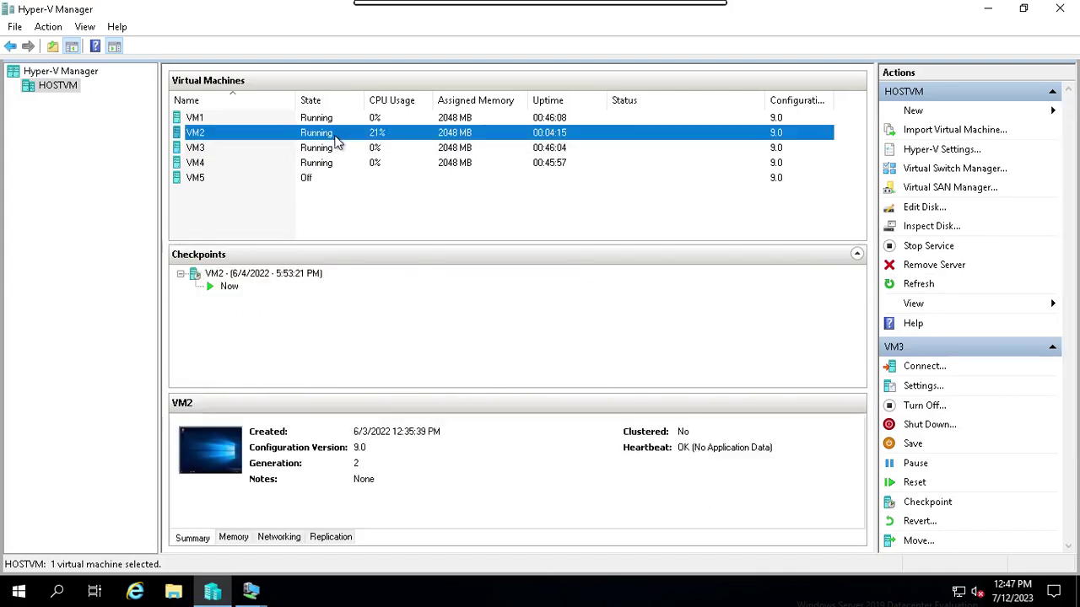
click(386, 135)
click(924, 367)
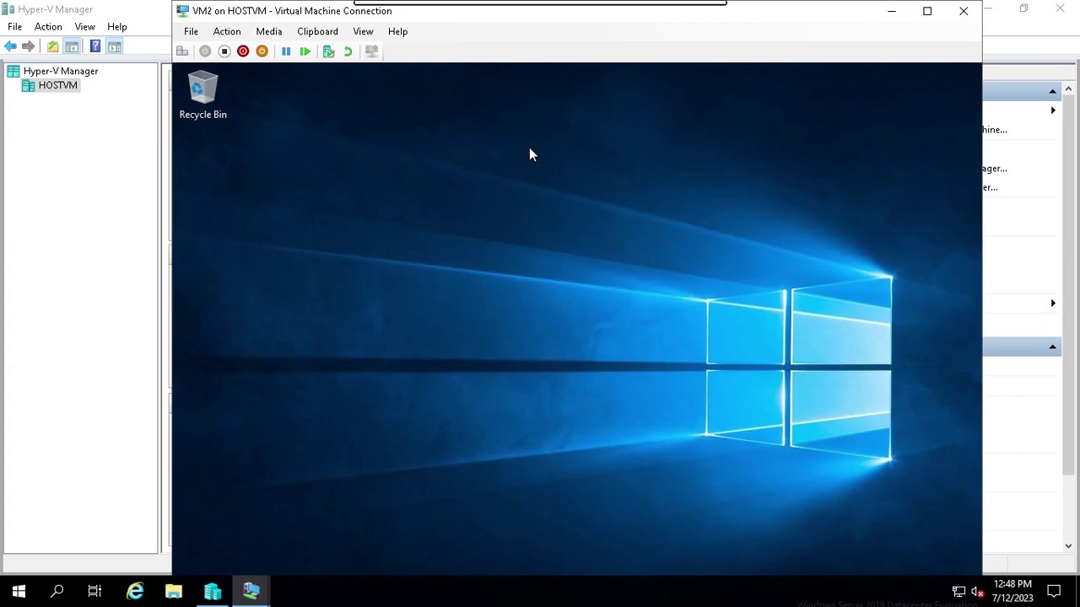
- Maximize the VM2 connection and launch Server Manager from the Start menu's app list
click(926, 11)
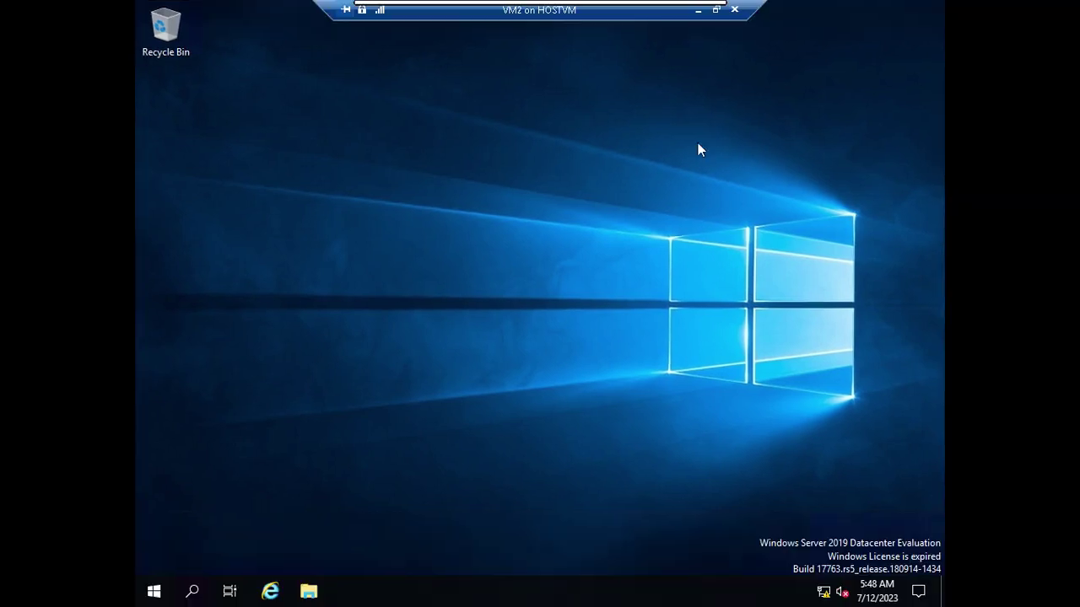
click(160, 587)
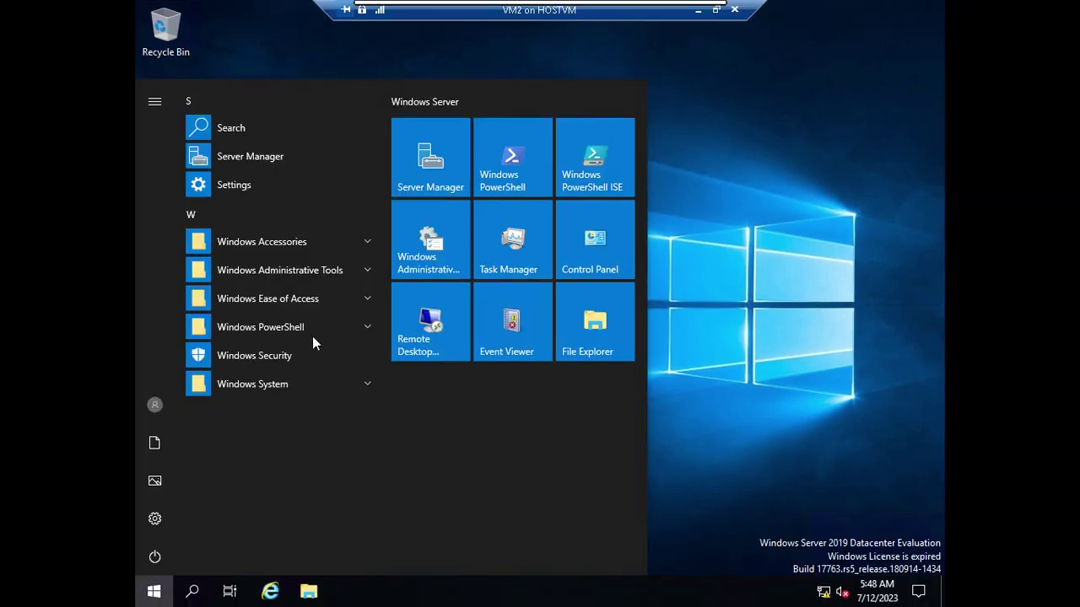
click(335, 273)
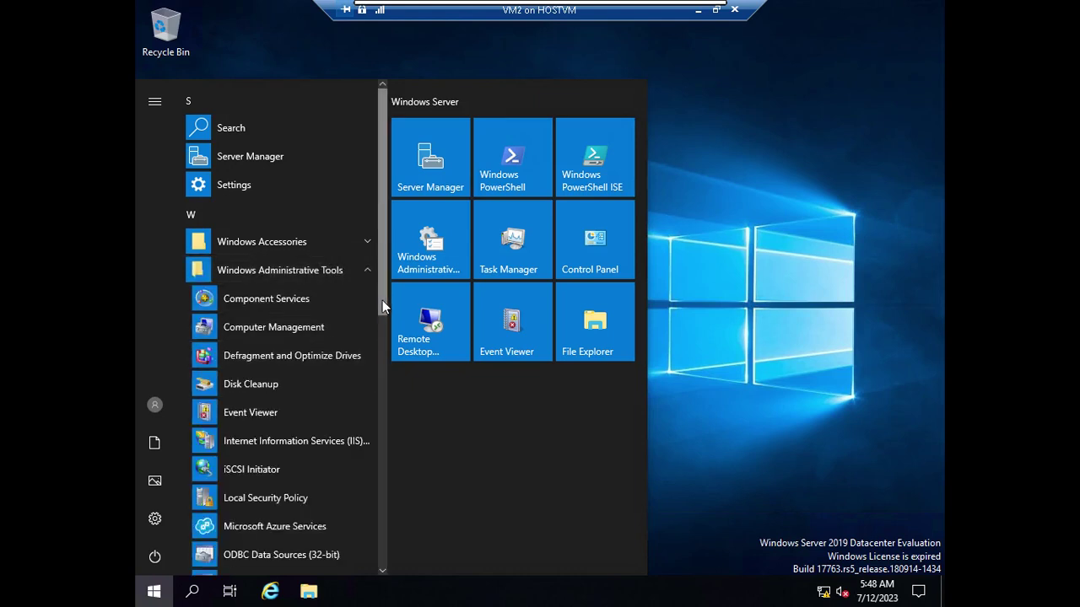
scroll(386, 350, down, 3)
scroll(381, 426, down, 2)
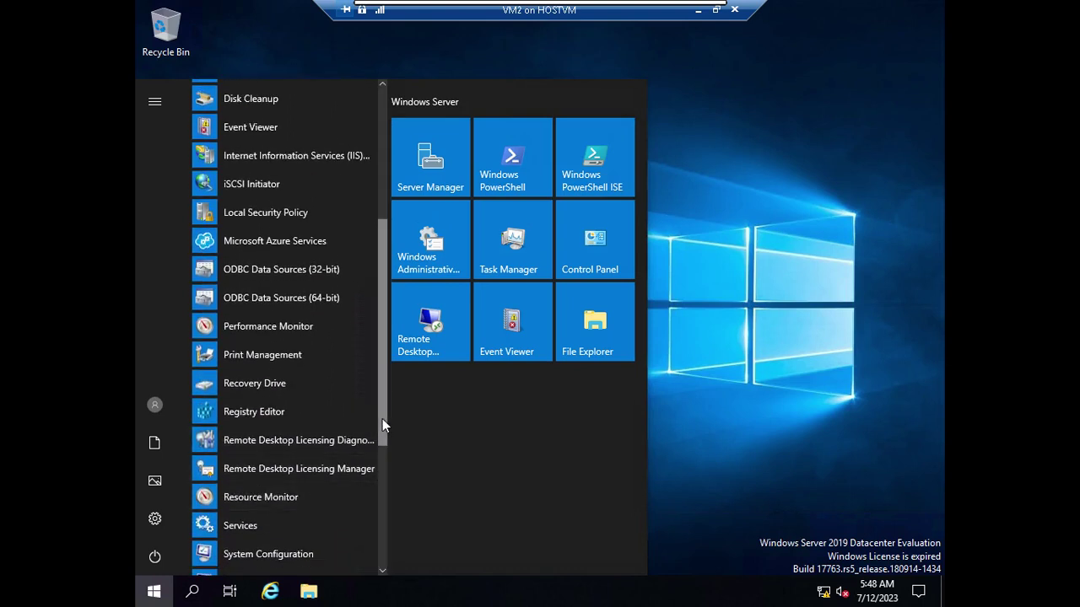
drag(381, 445, 380, 499)
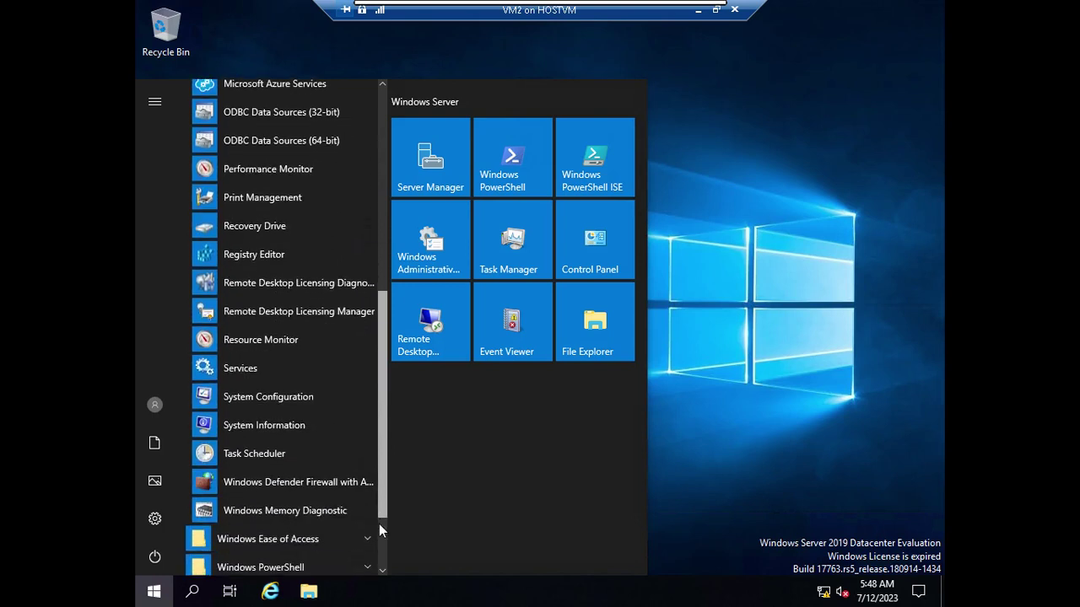
scroll(383, 529, down, 2)
click(724, 405)
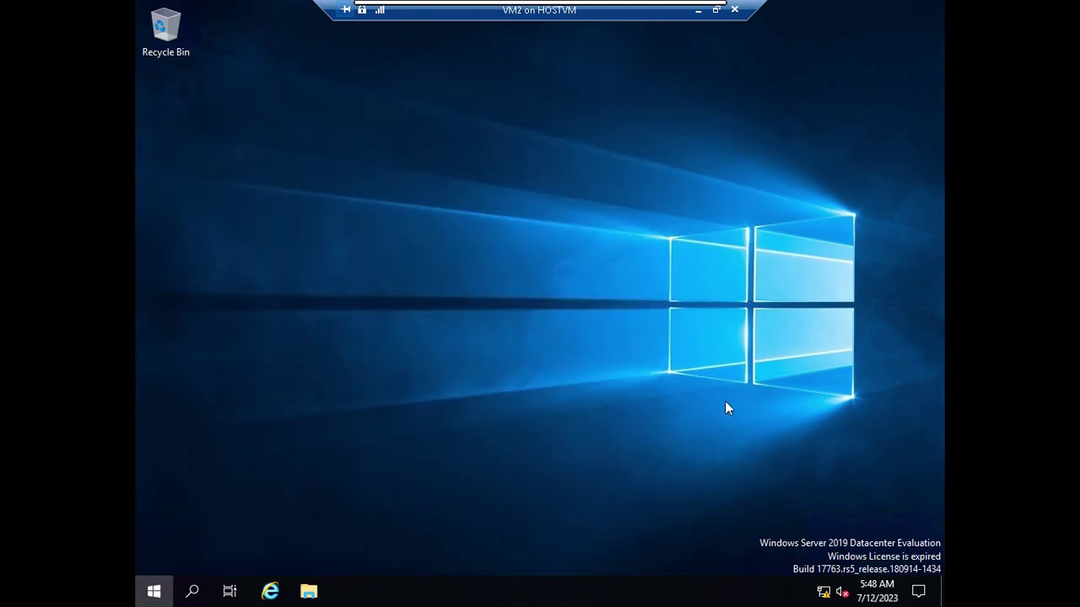
click(151, 588)
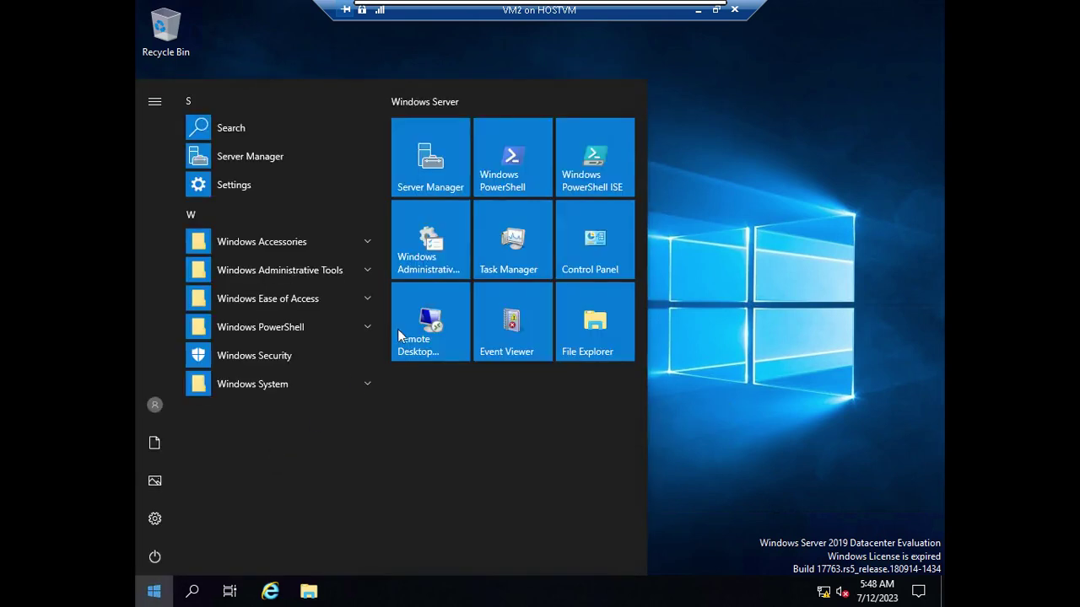
click(468, 189)
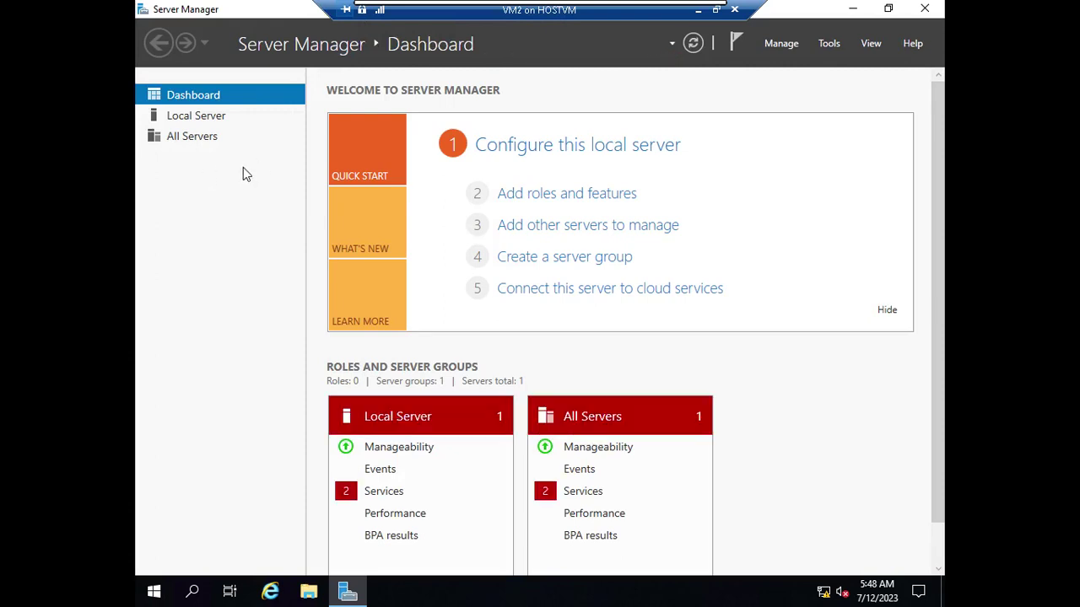
- Confirm VM2 is listed online at 10.0.0.20 under Remote Desktop Services Servers, then close Server Manager
click(204, 182)
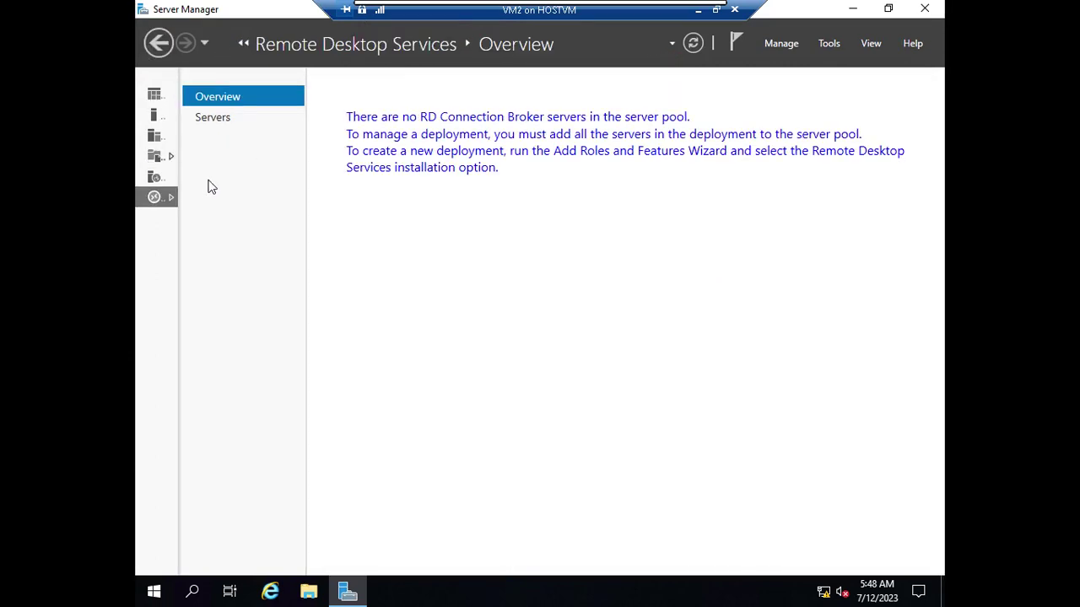
click(225, 122)
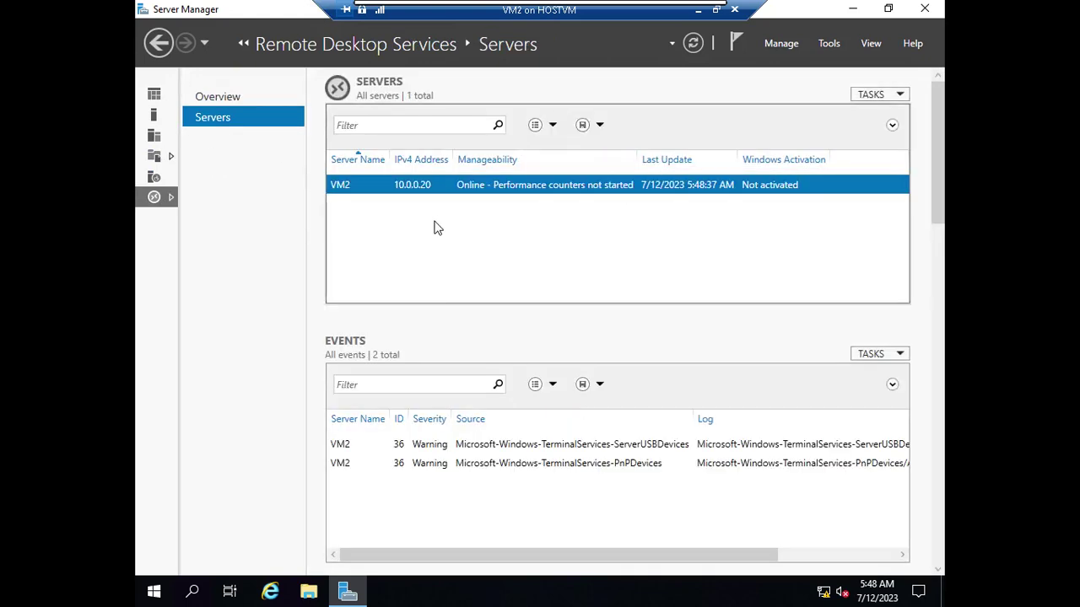
right_click(507, 193)
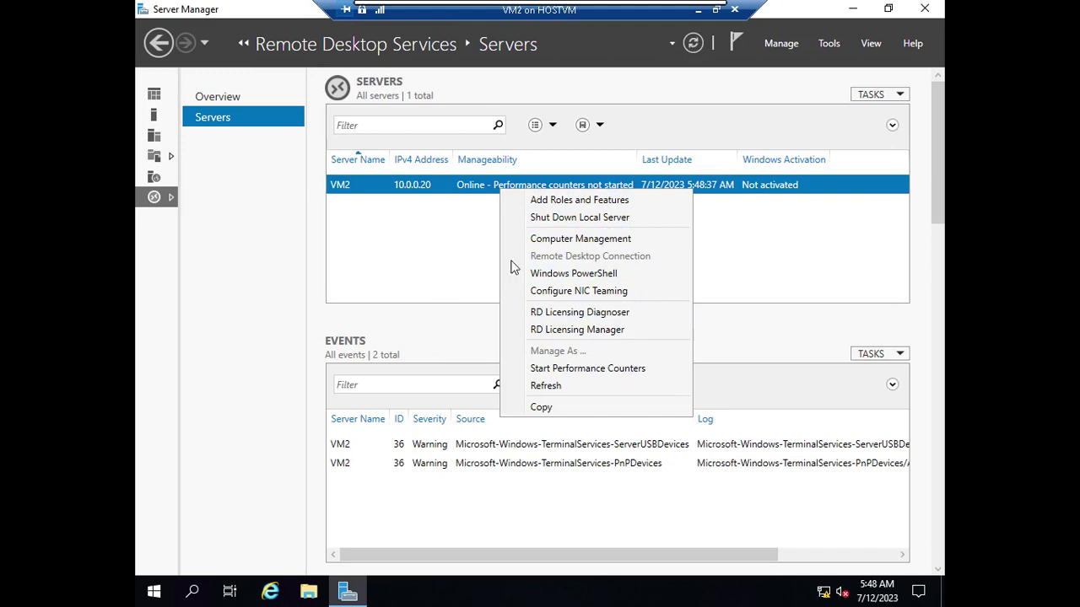
click(435, 290)
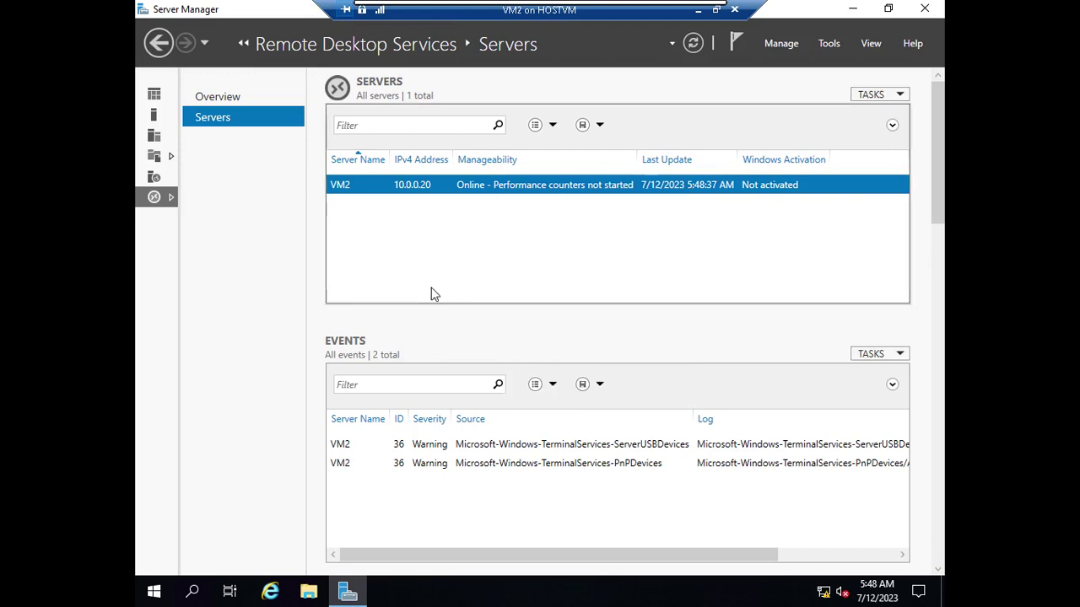
click(924, 8)
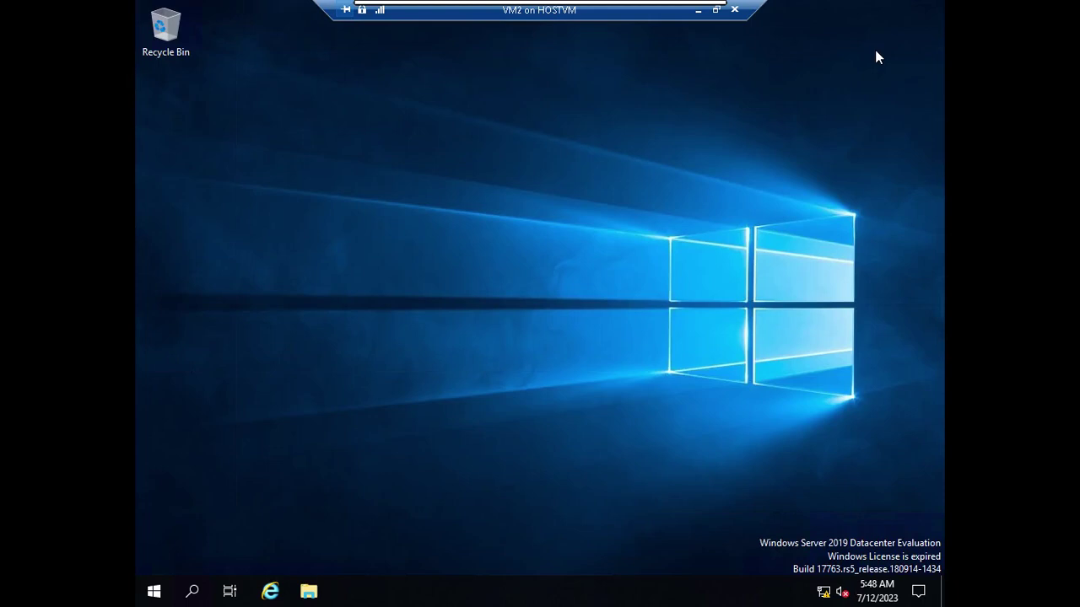
- Sign out of the VM2 session through the Ctrl+Alt+Delete security screen
click(715, 10)
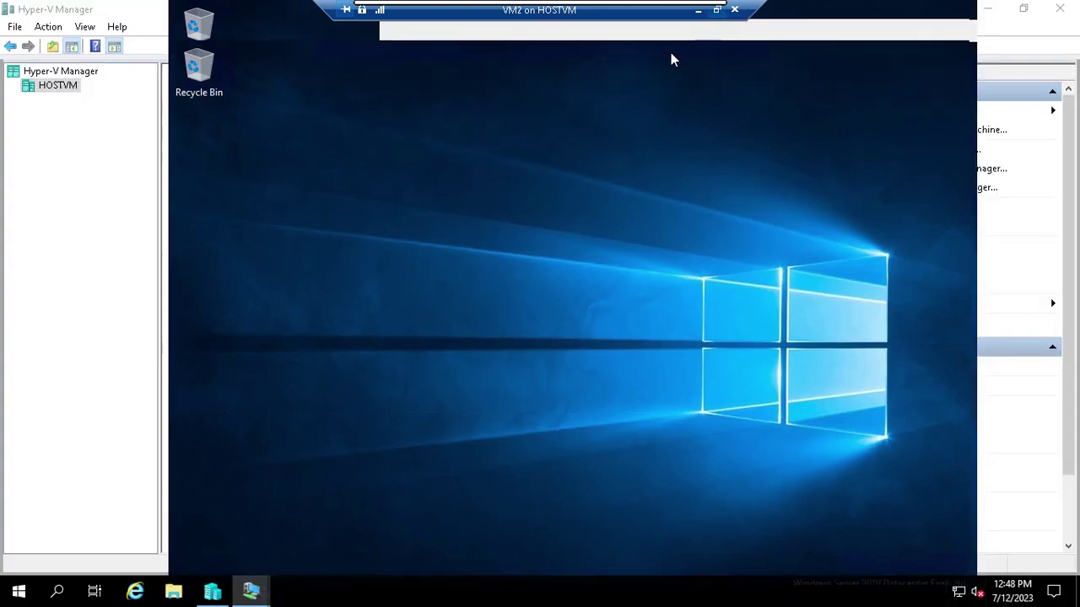
click(182, 52)
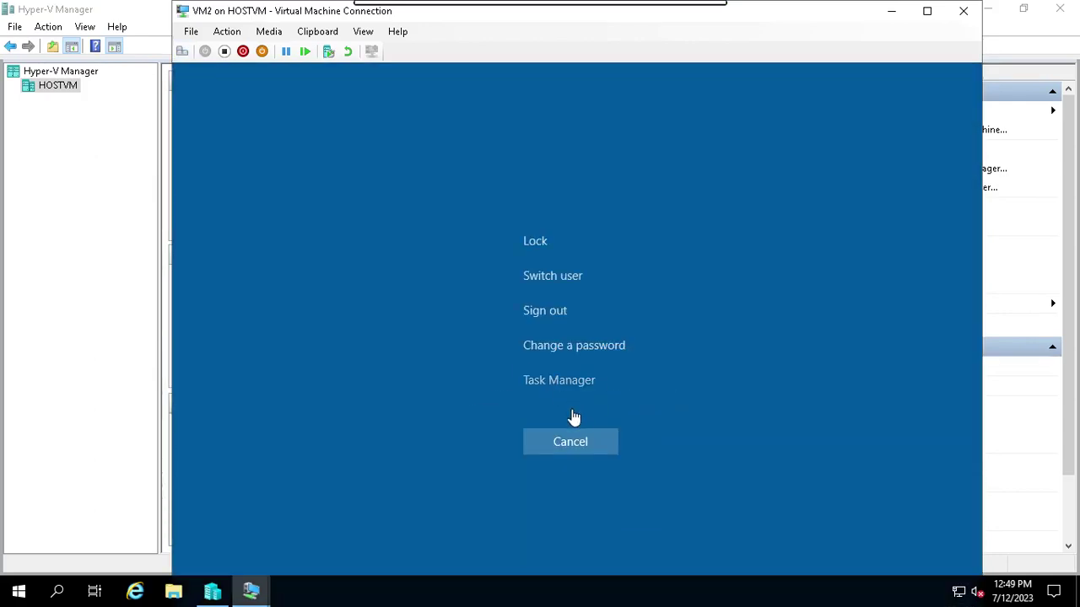
click(545, 310)
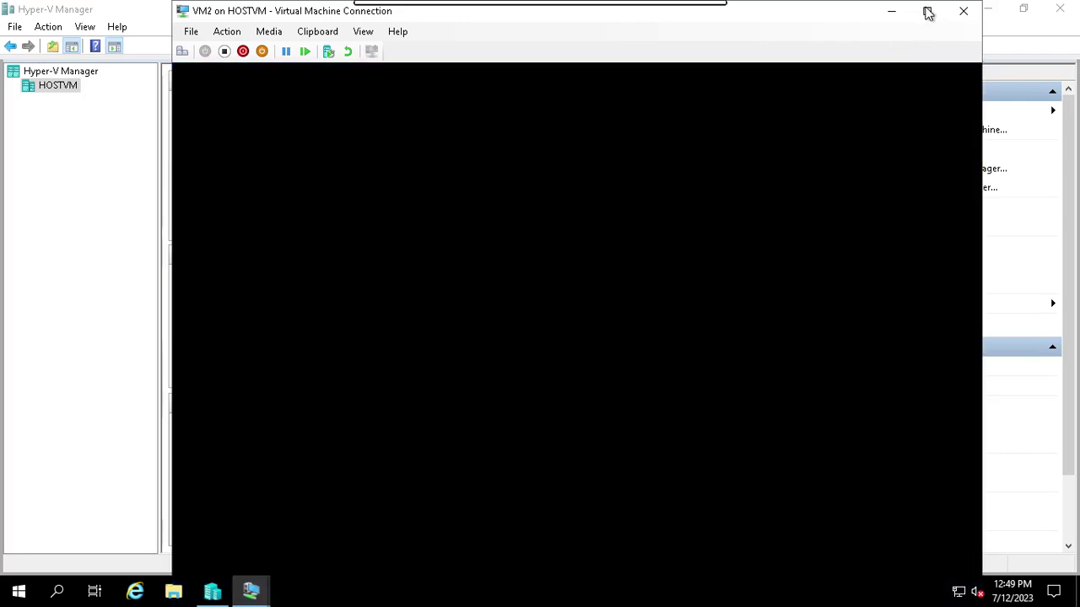
click(928, 12)
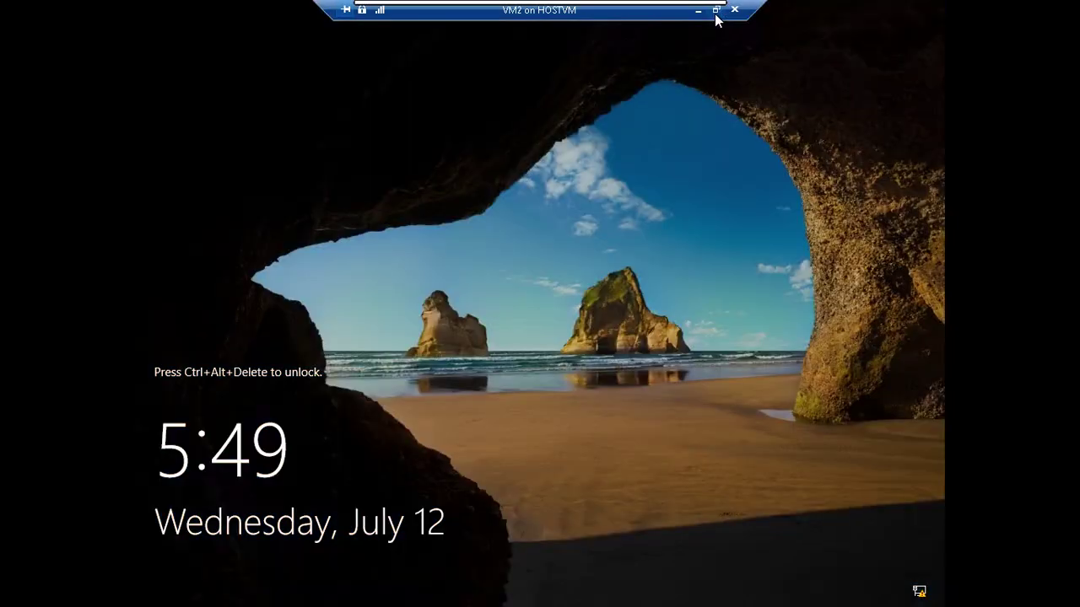
click(715, 10)
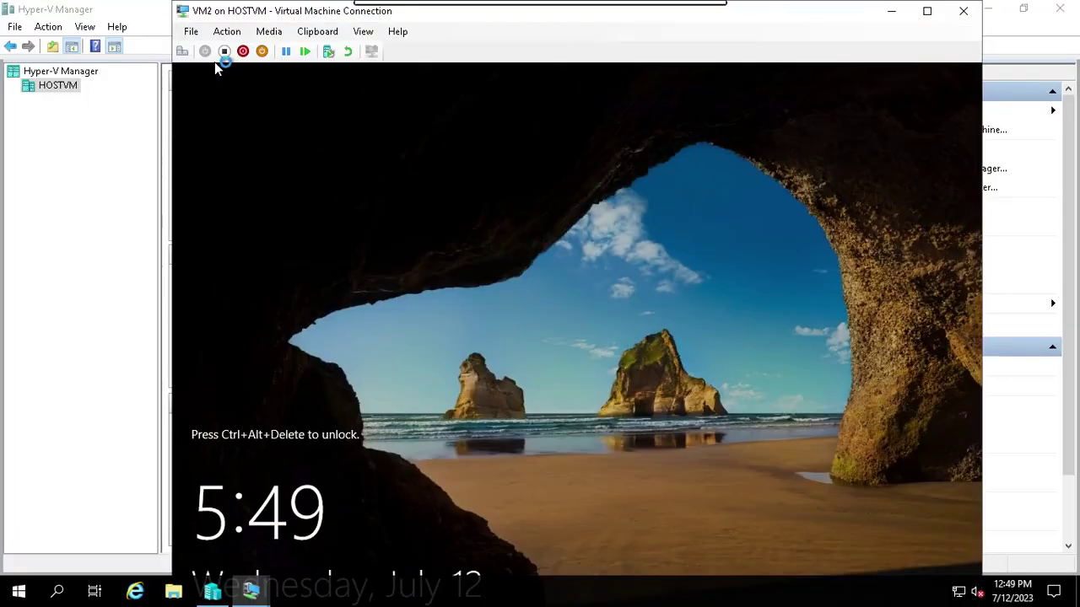
- Sign back in to VM2 as myclass\Administrator with the account password
click(182, 51)
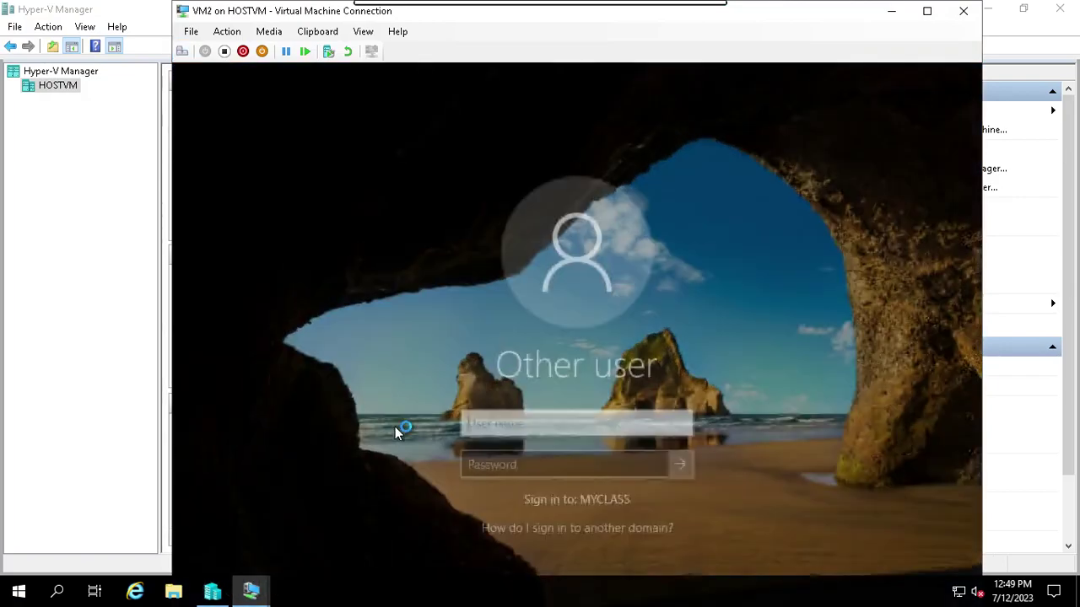
click(926, 11)
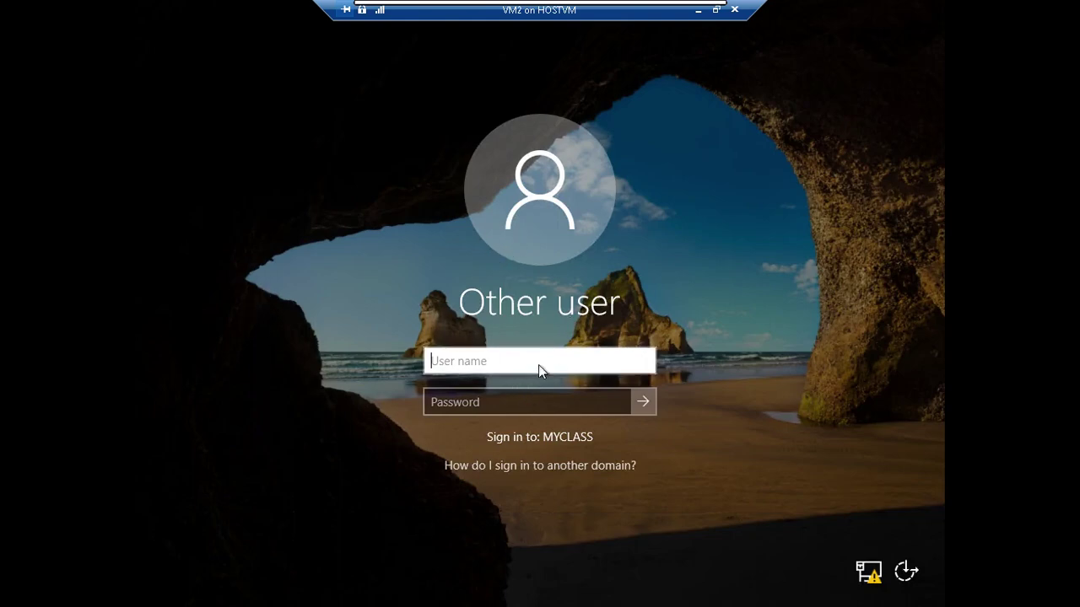
text(mycas)
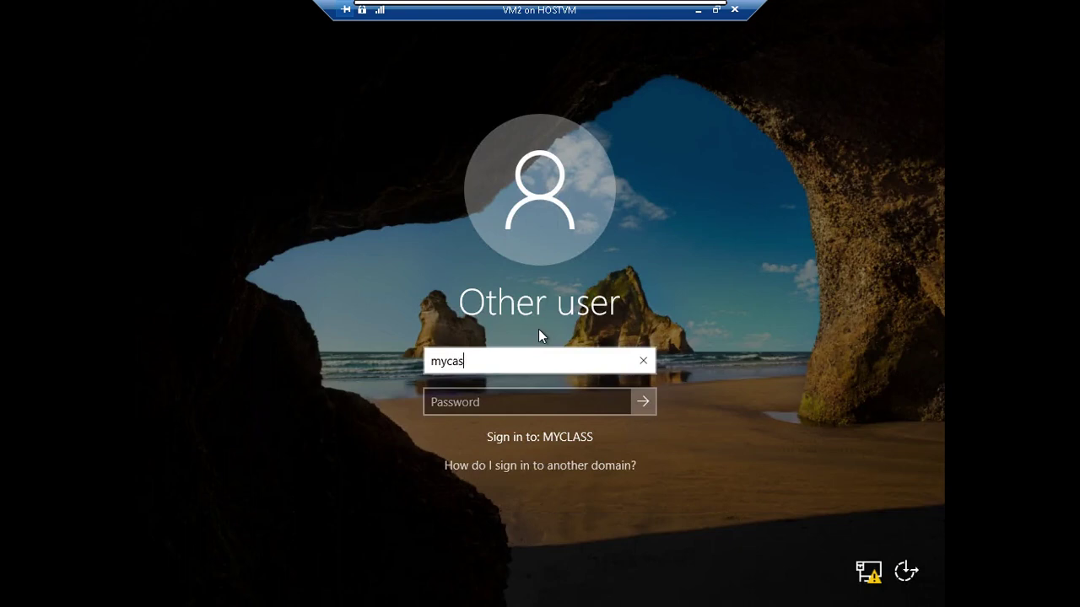
key(BackSpace)
key(BackSpace)
text(lass\Administraotr)
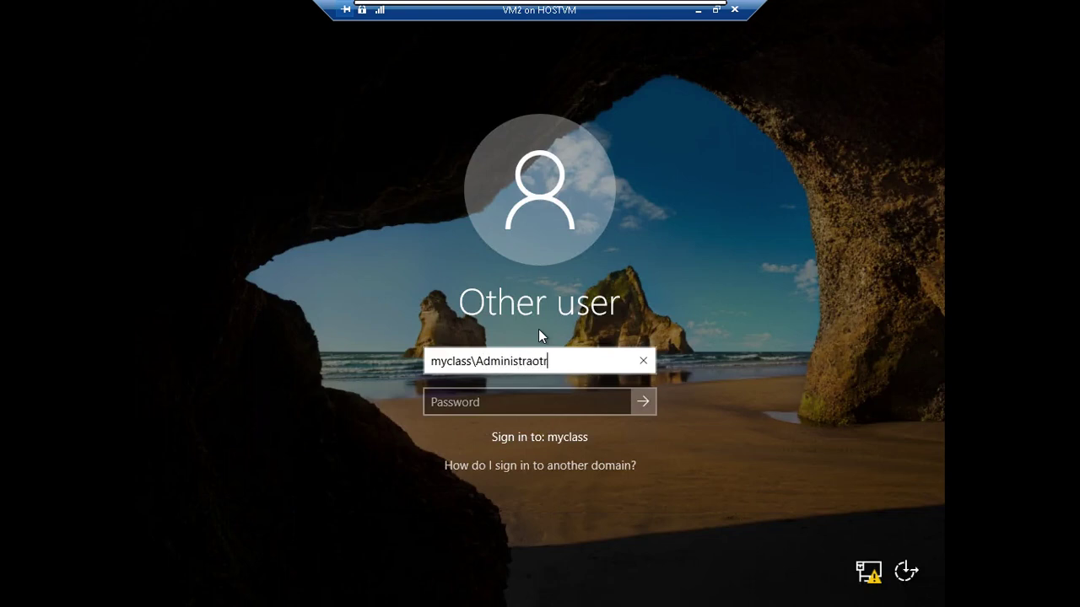
key(Tab)
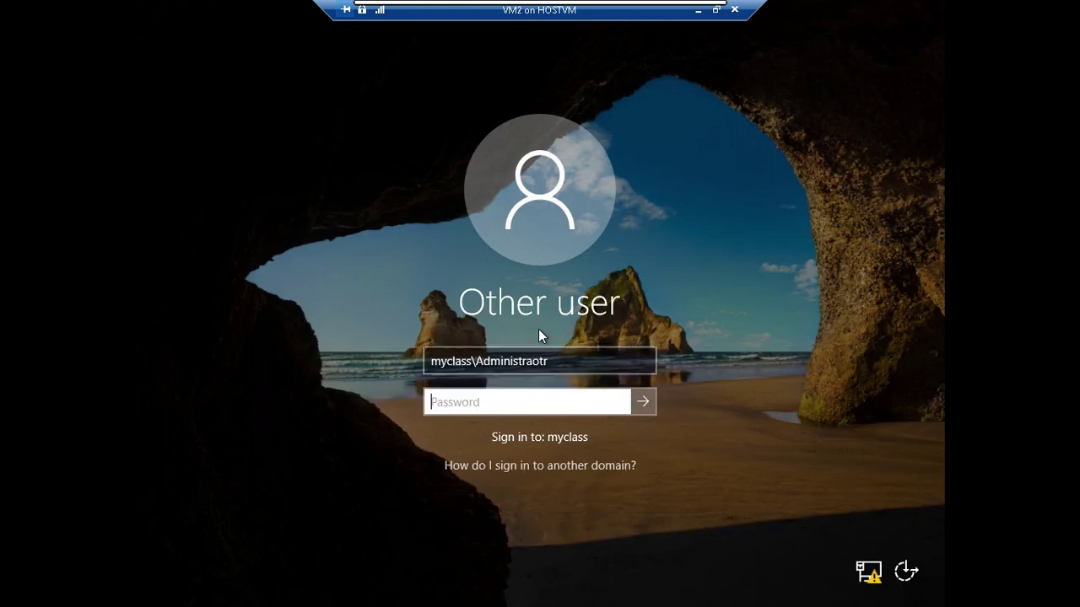
key(shift+Tab)
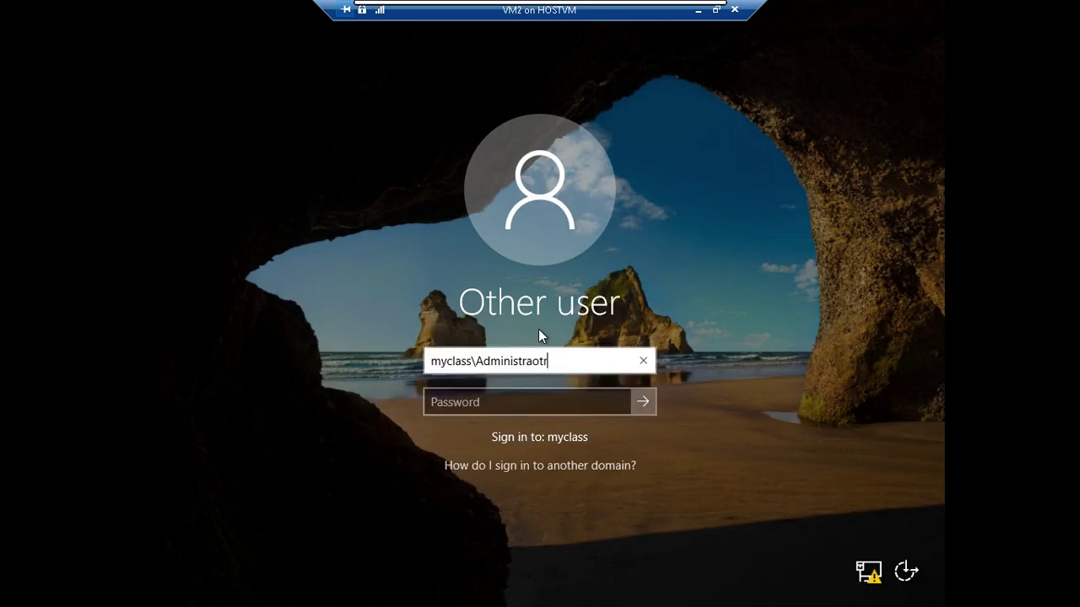
key(BackSpace)
key(BackSpace)
key(BackSpace)
text(tor)
key(Tab)
text(Pa$$w0rd)
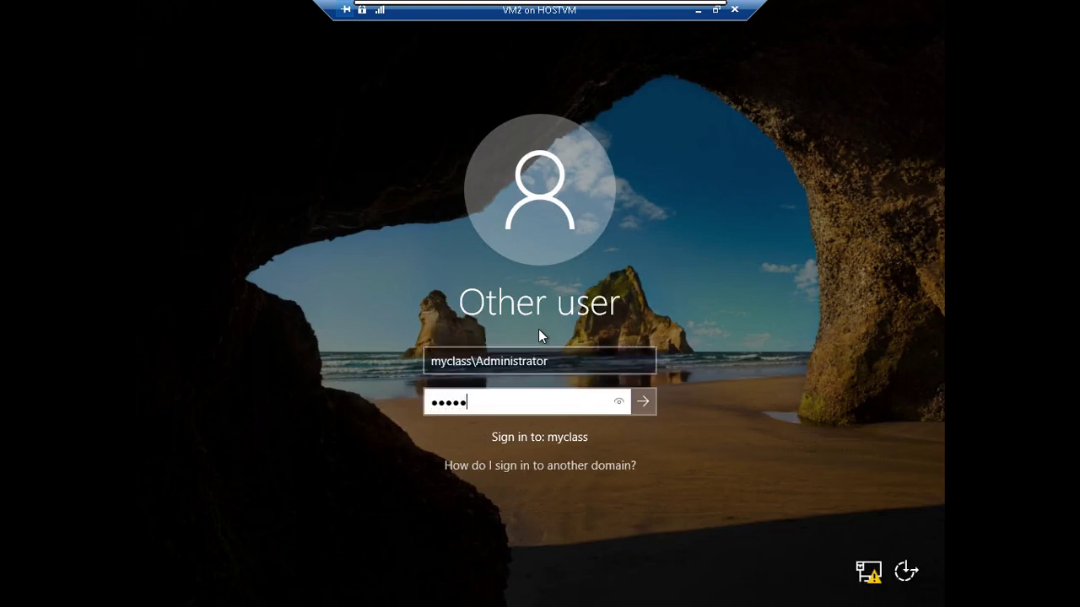
key(Return)
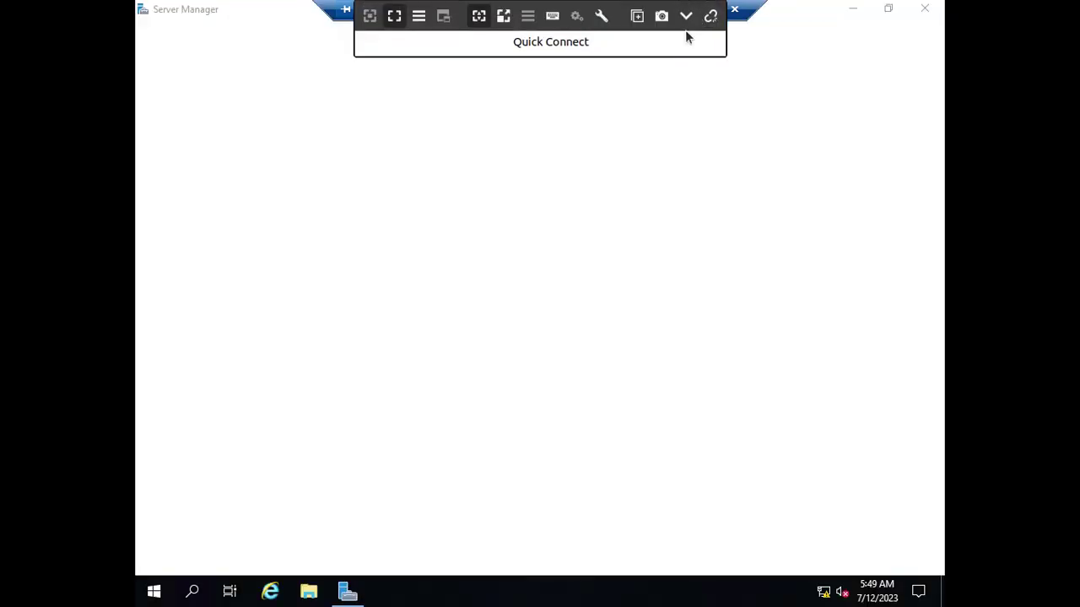
- Go to SMART Notebook's Two modes page and thicken the quotes around 'Remote Desktop Services' into red dots
click(686, 17)
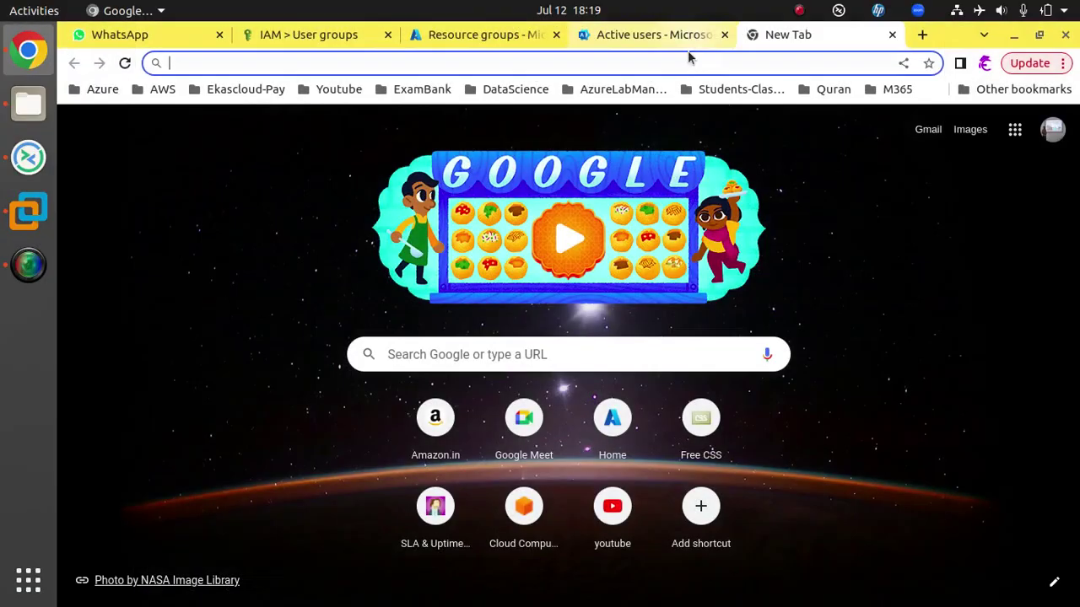
click(38, 221)
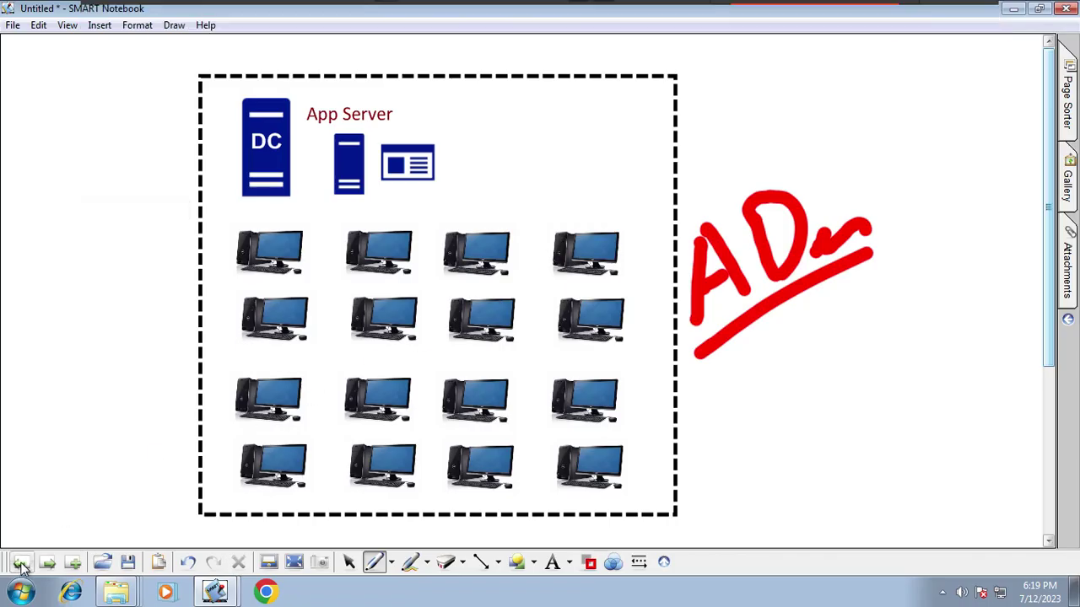
click(22, 561)
click(51, 564)
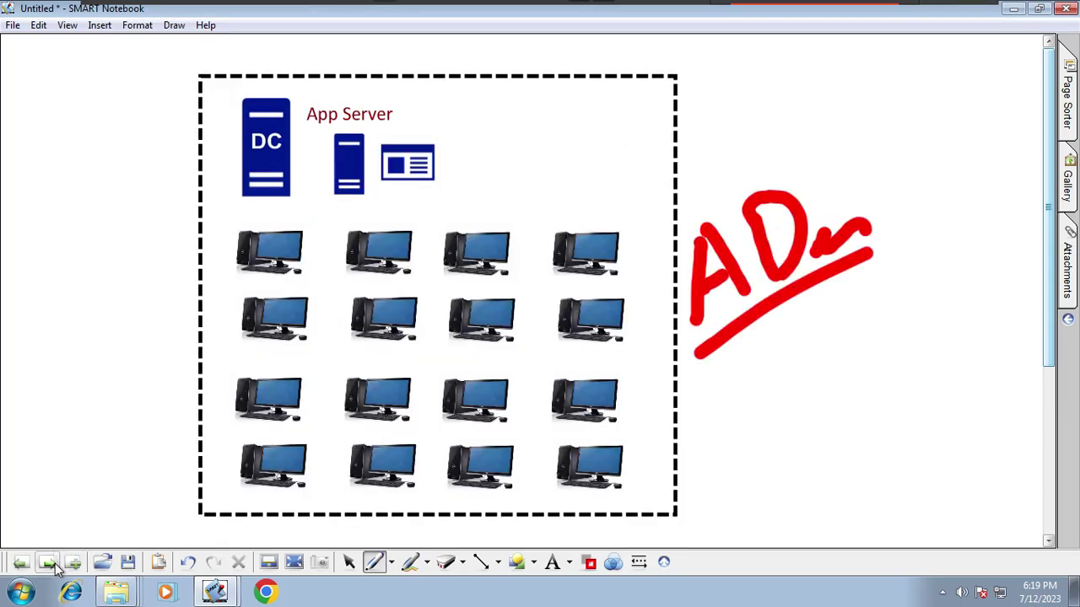
click(51, 563)
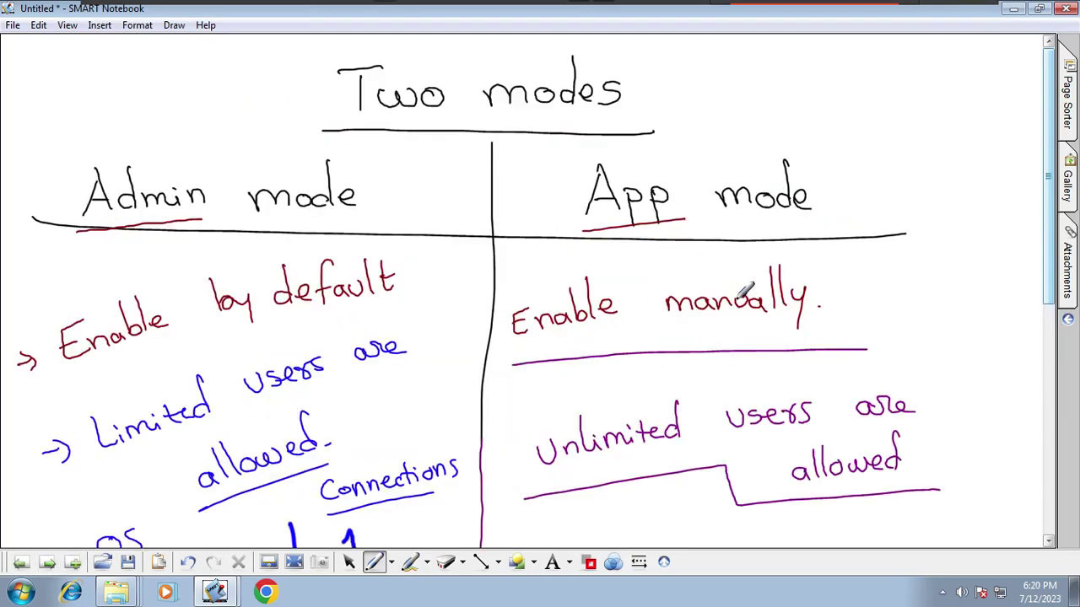
drag(1050, 257, 1037, 455)
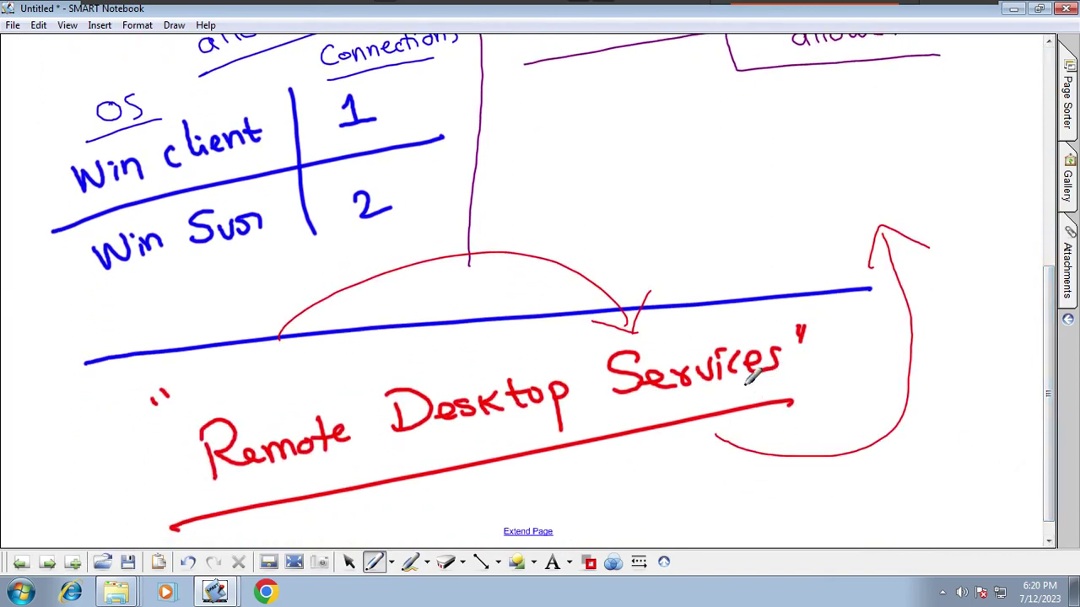
drag(151, 393, 169, 400)
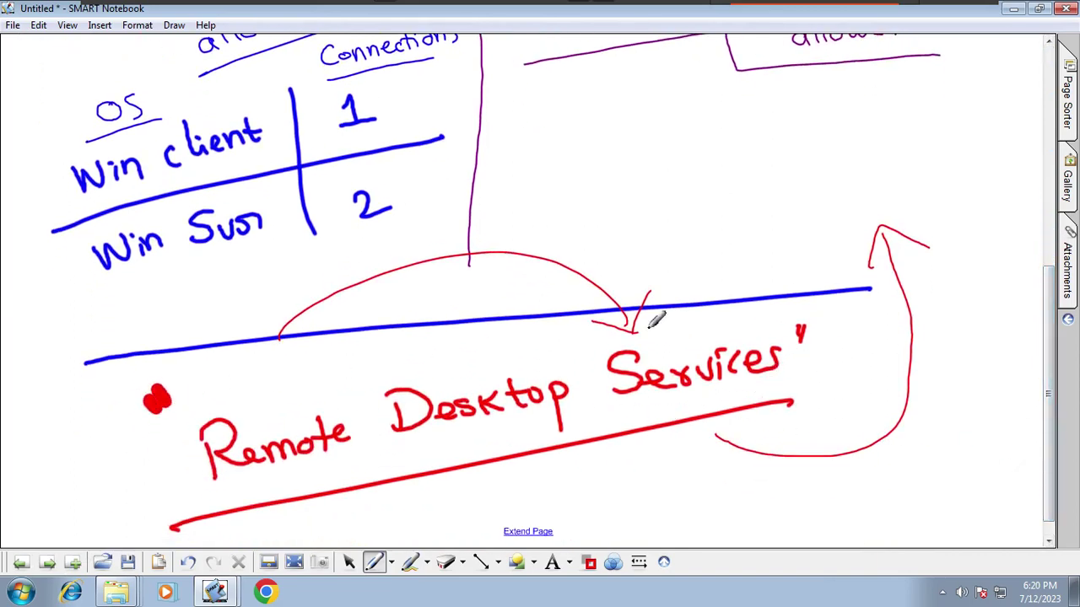
drag(792, 325, 812, 337)
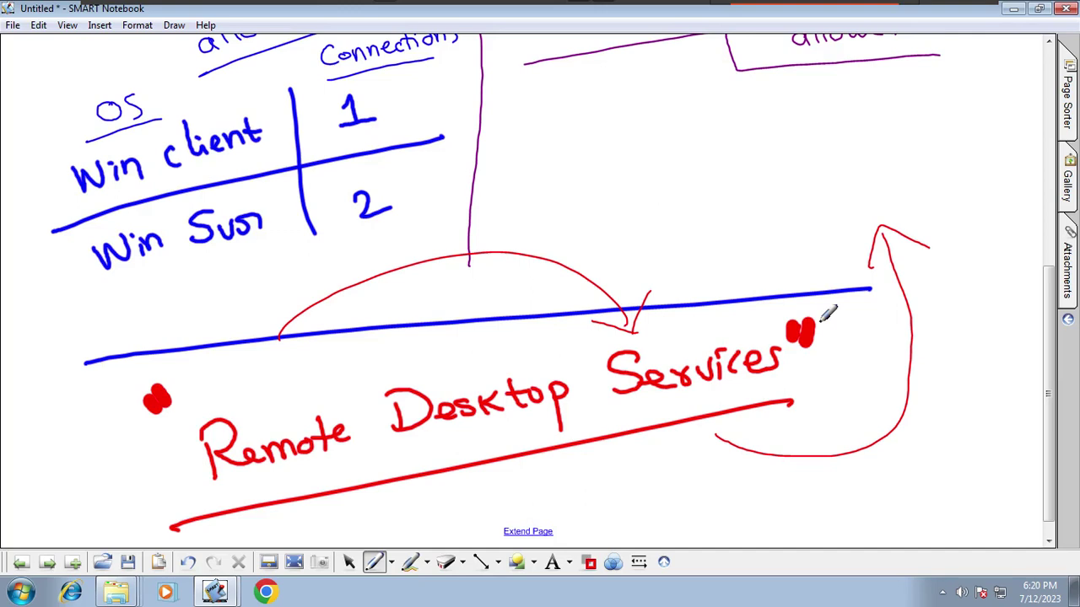
- On a new page, draw three dashed rectangles: top left, top right, and beneath the right one
click(47, 562)
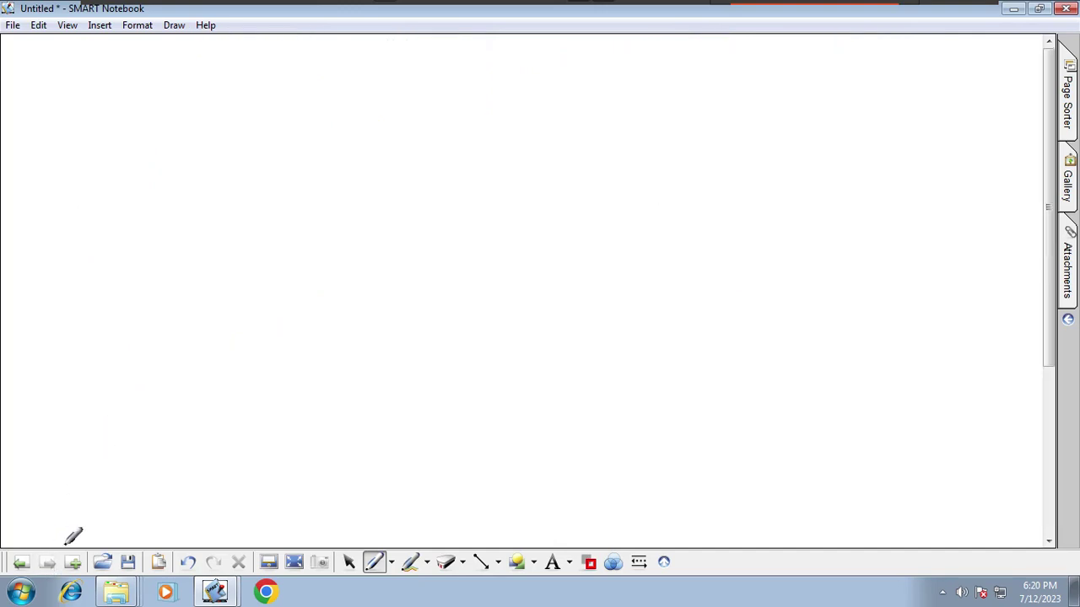
click(534, 562)
click(574, 168)
drag(70, 79, 388, 267)
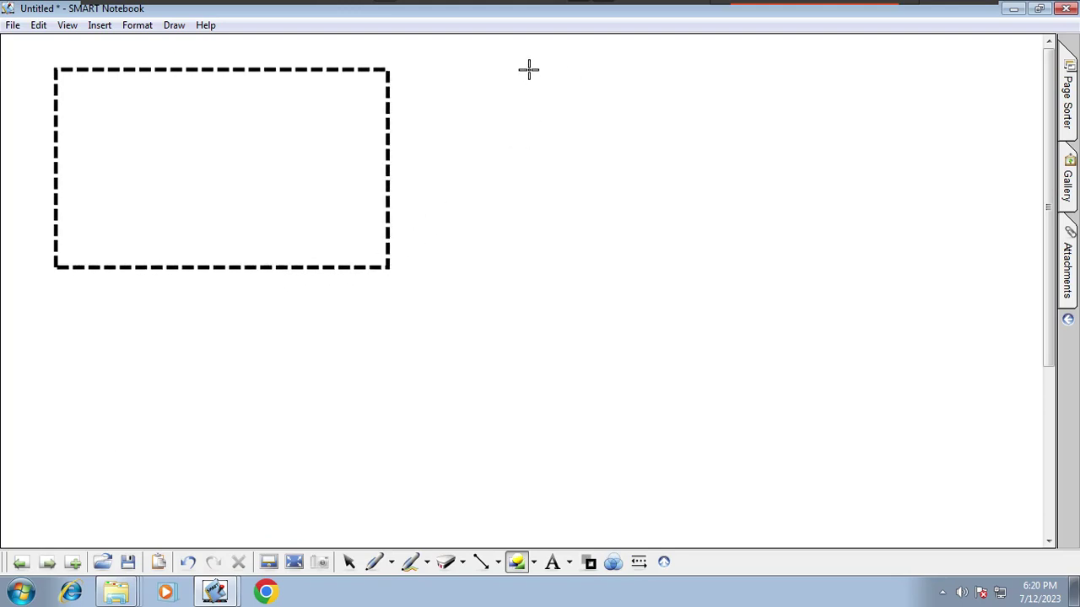
drag(529, 70, 899, 283)
drag(545, 310, 905, 532)
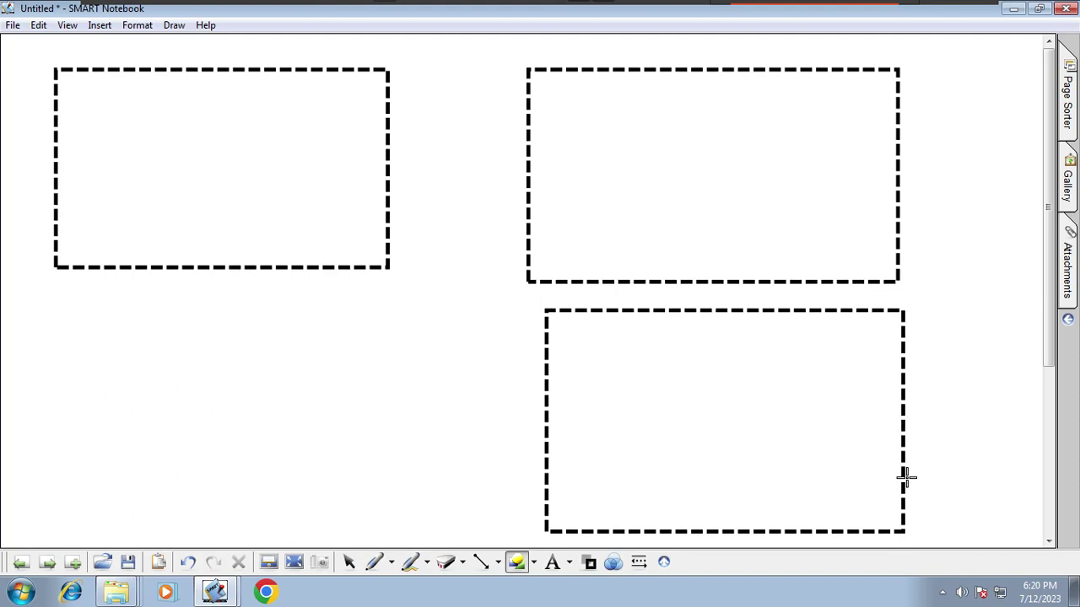